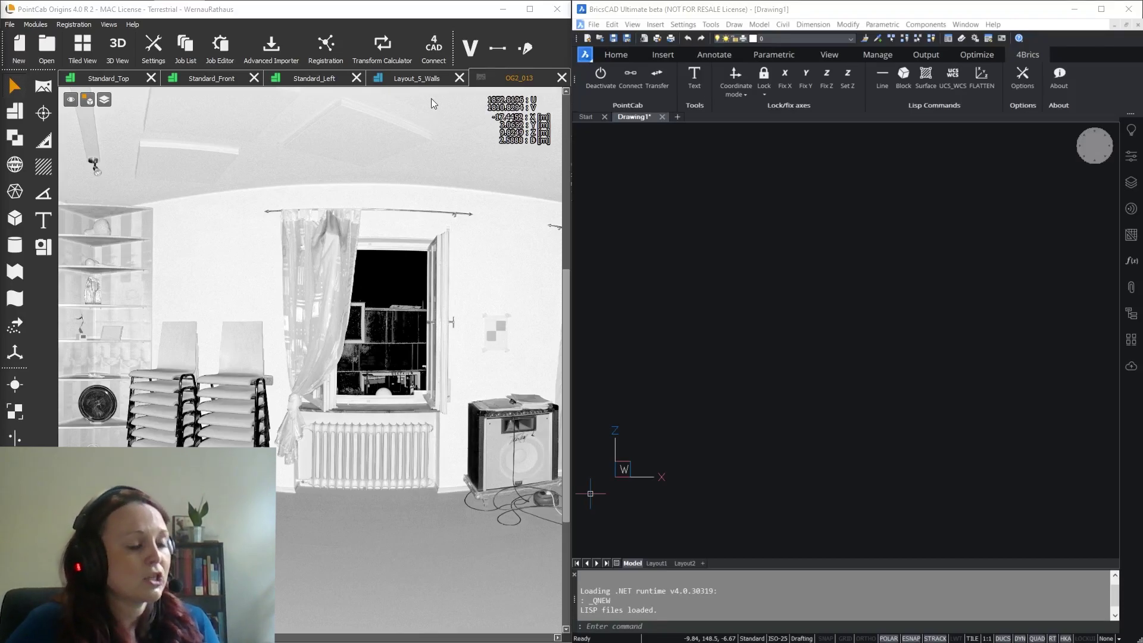
# Connect PointCab and BricsCAD through the 4CAD link, and fix the X and Y axes for transferred points
pyautogui.click(434, 54)
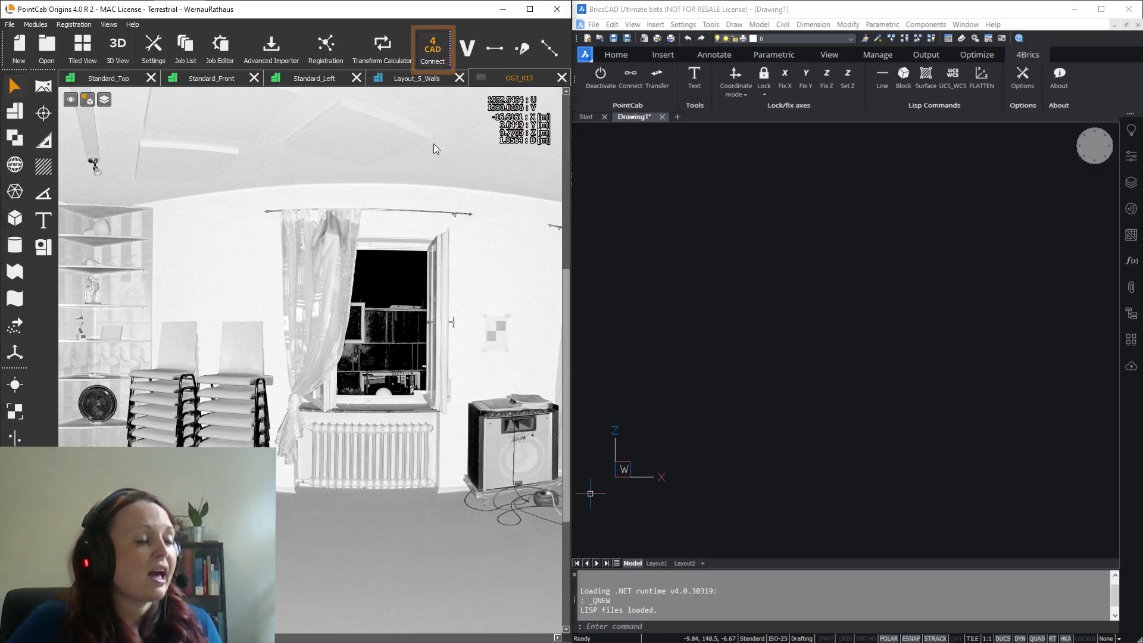
pyautogui.click(632, 89)
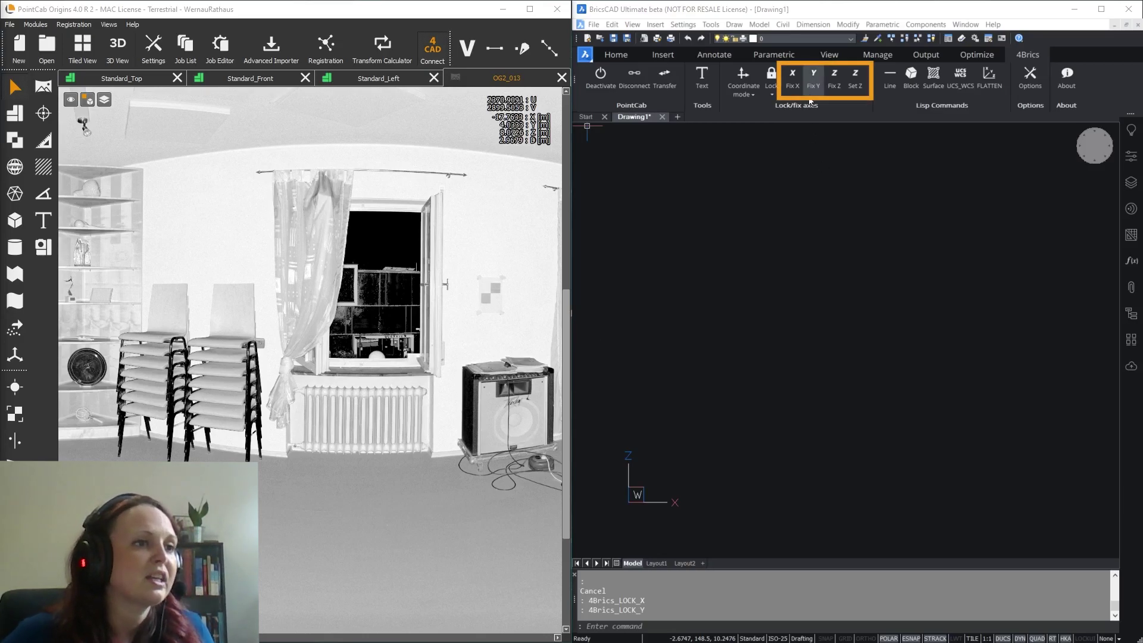
pyautogui.click(791, 91)
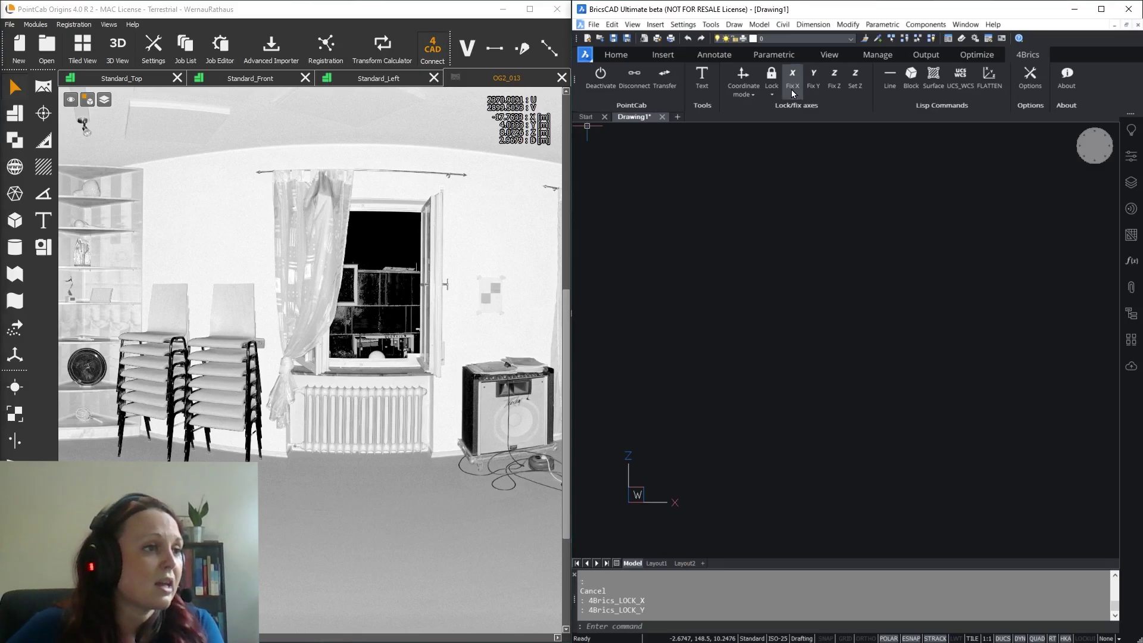
pyautogui.click(792, 92)
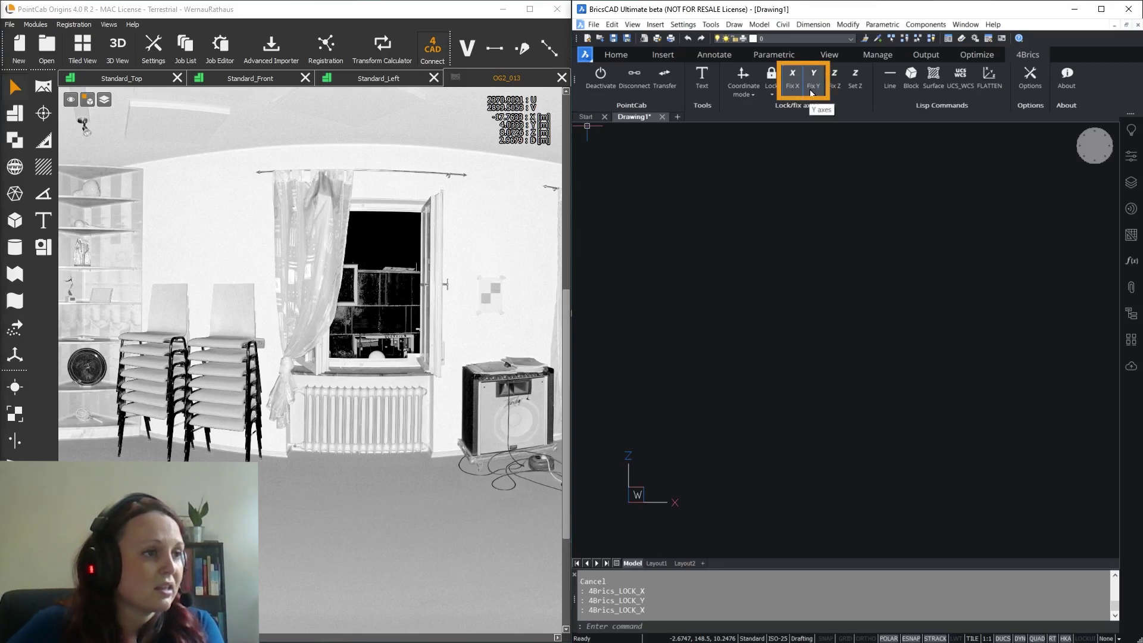
pyautogui.click(810, 92)
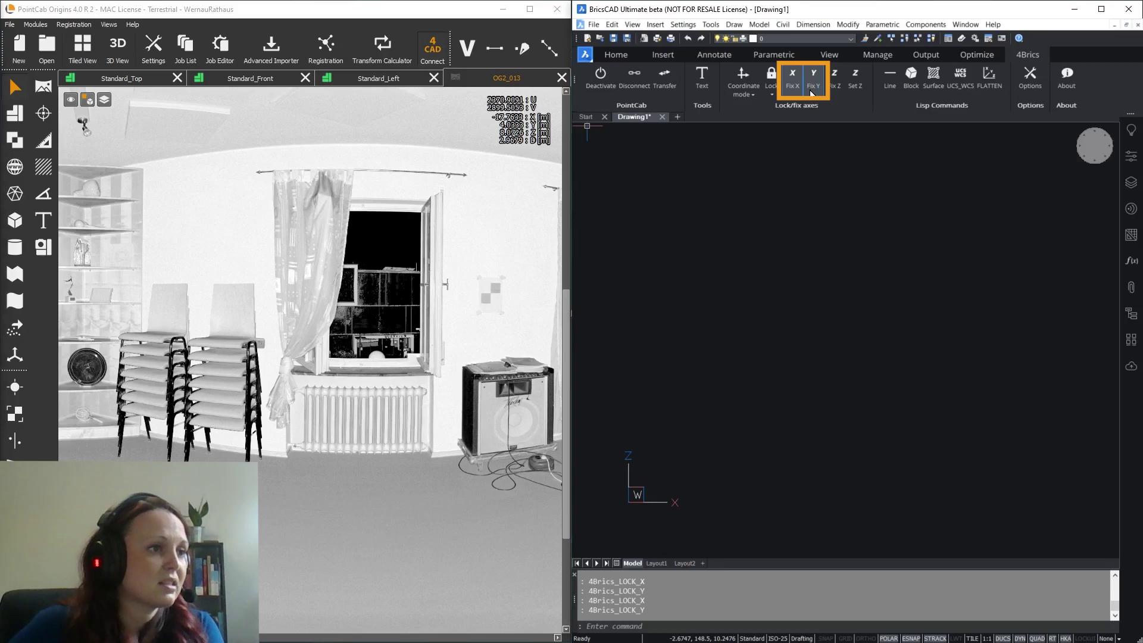
# Draw a line using 3D points picked in the panorama, from the floor at about Z 7.22 to the windowsill at about Z 7.94
pyautogui.click(619, 55)
pyautogui.click(593, 81)
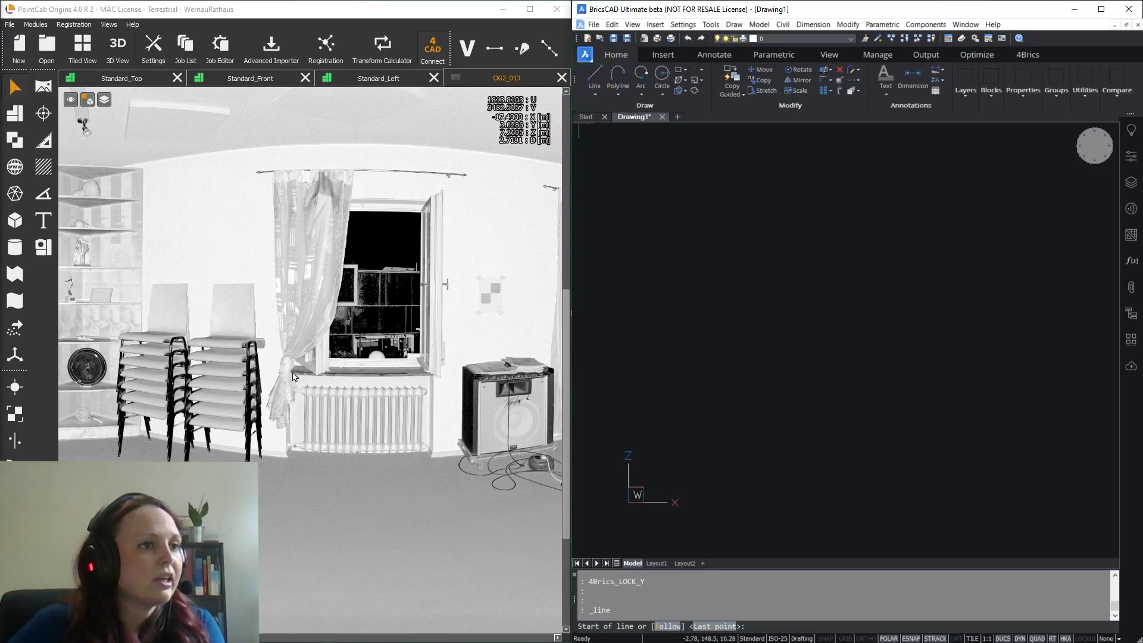
pyautogui.click(51, 122)
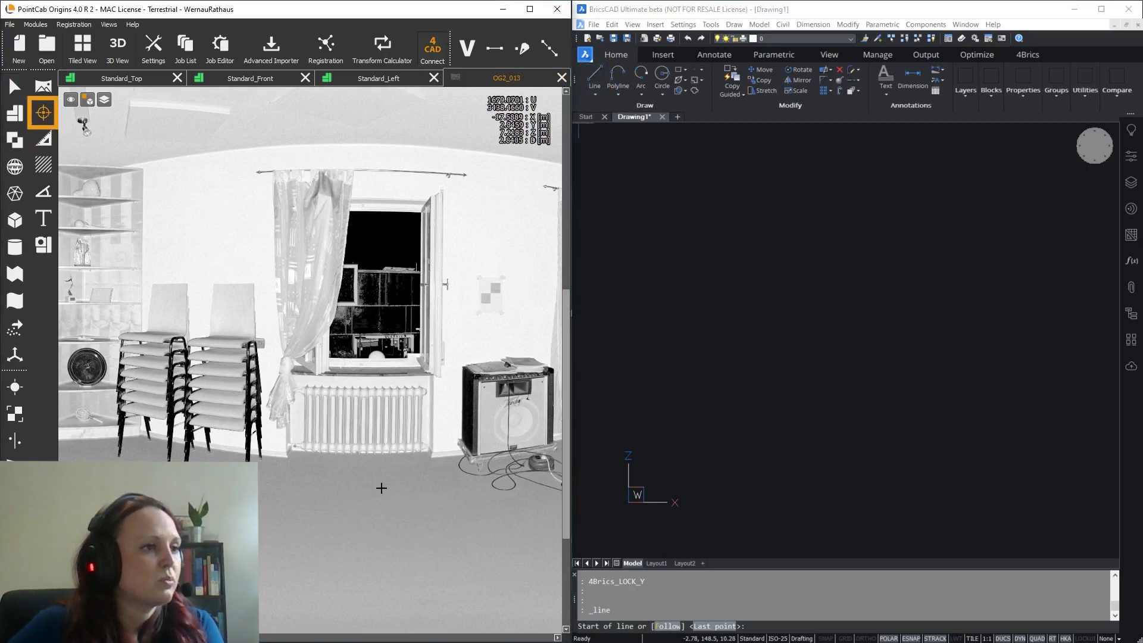
pyautogui.click(370, 493)
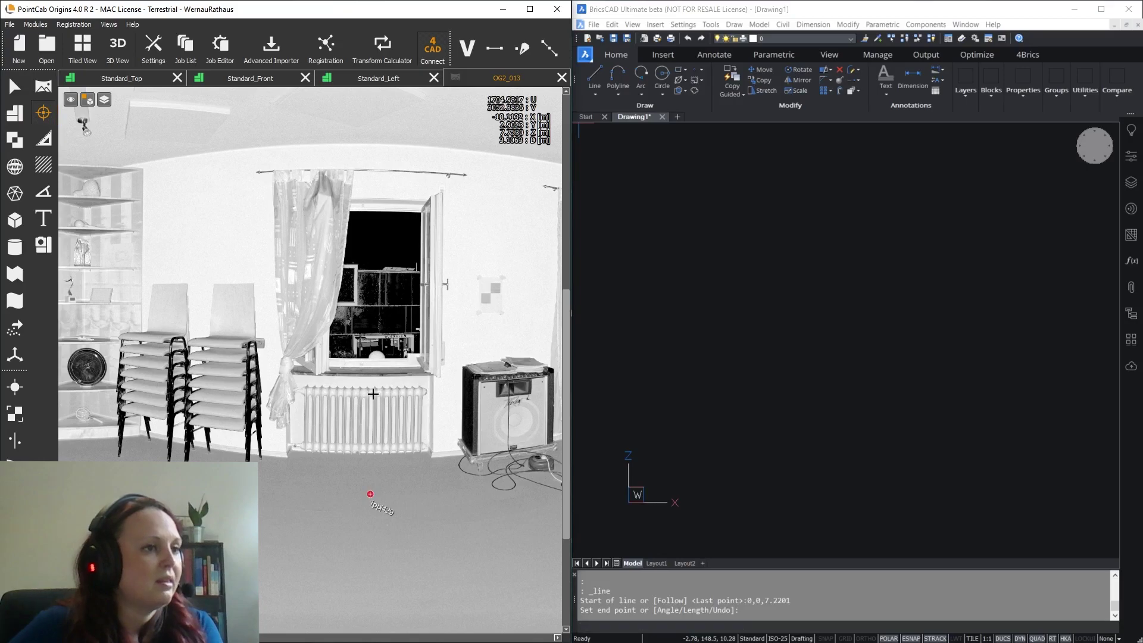
pyautogui.scroll(3, 372, 391)
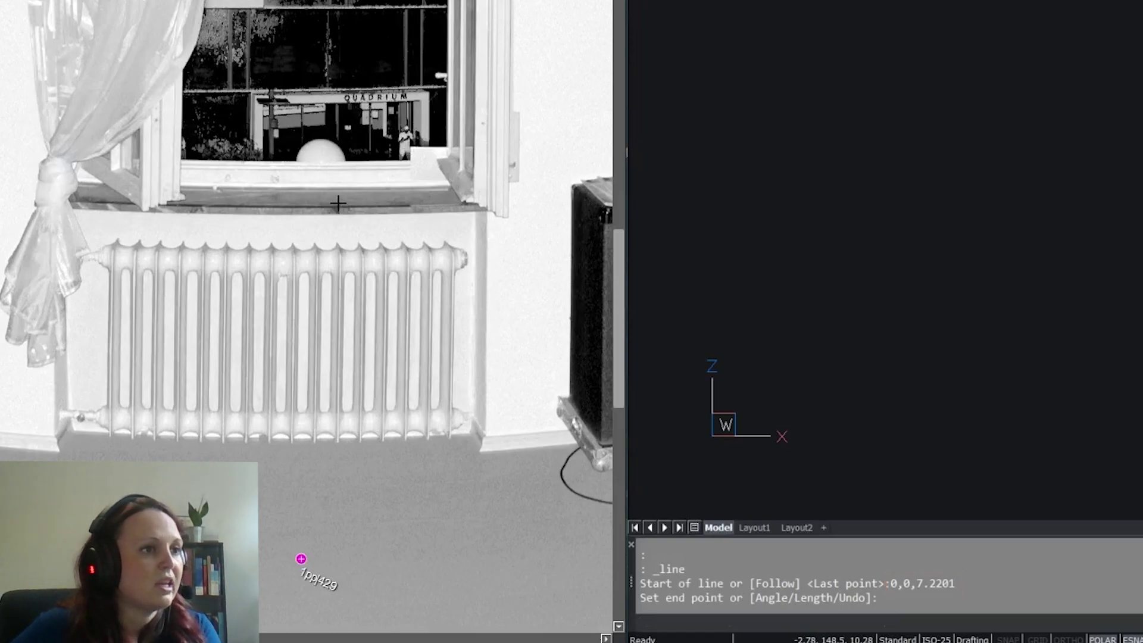
pyautogui.click(337, 202)
# Continue the line with points on the window's upper edge at about Z 9.36 and the ceiling at about Z 9.82, and end the command
pyautogui.scroll(-1, 343, 150)
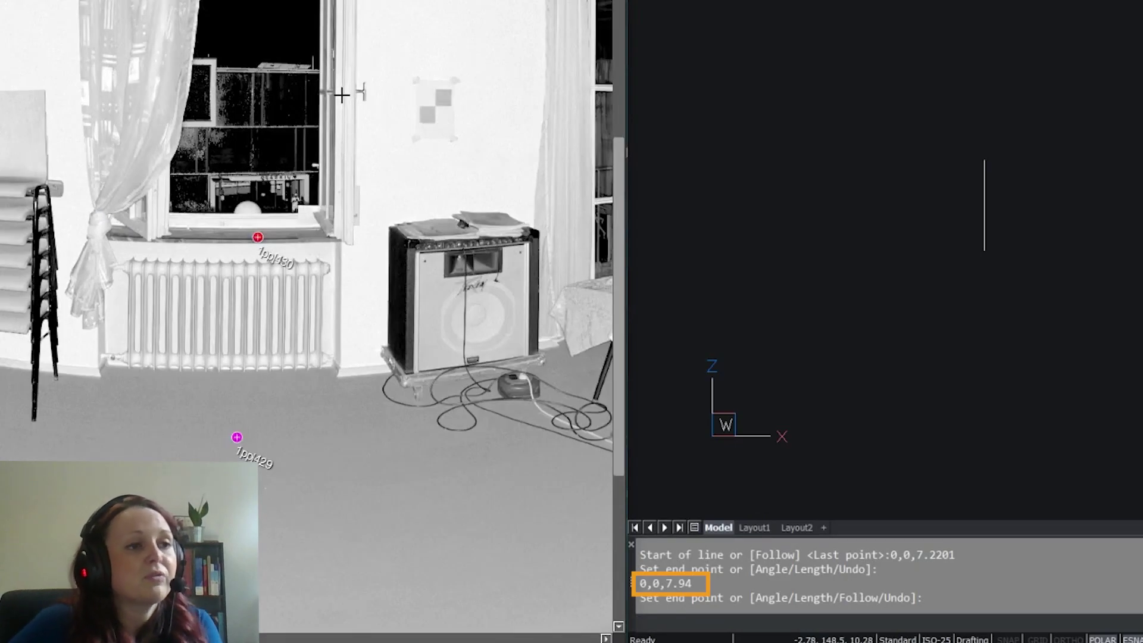
pyautogui.scroll(2, 343, 95)
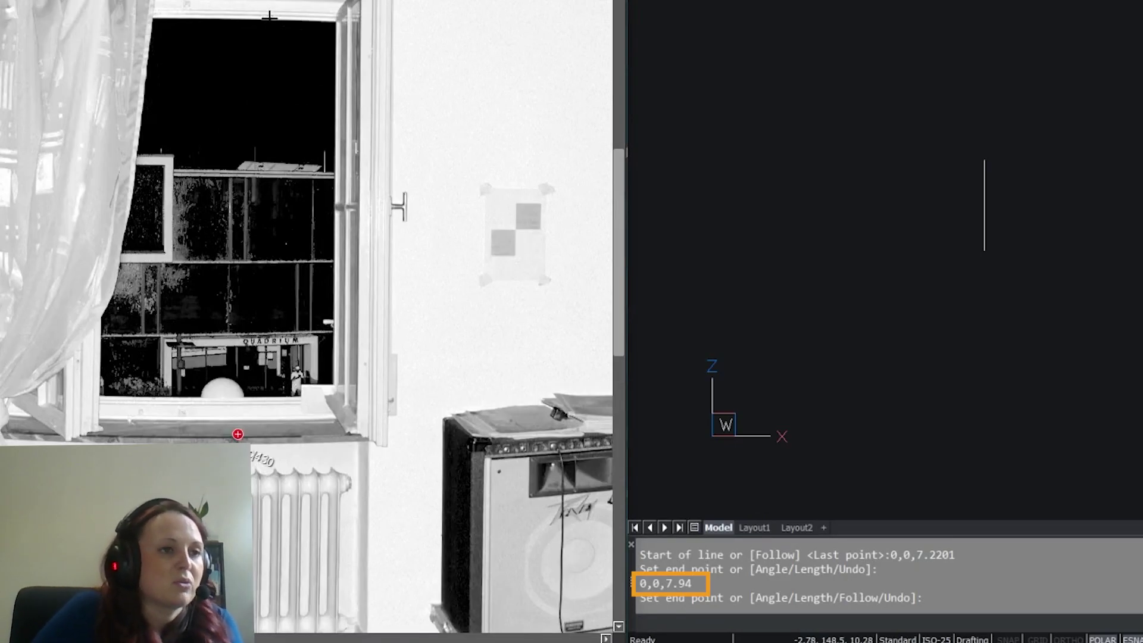
pyautogui.scroll(5, 261, 8)
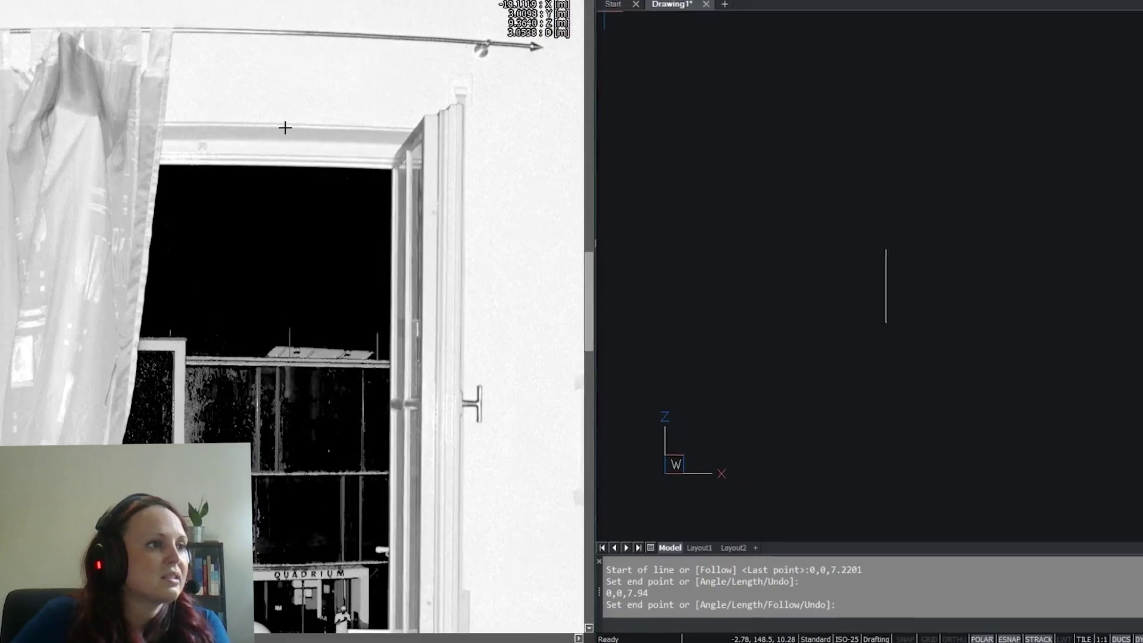
pyautogui.click(265, 74)
pyautogui.scroll(-1, 262, 42)
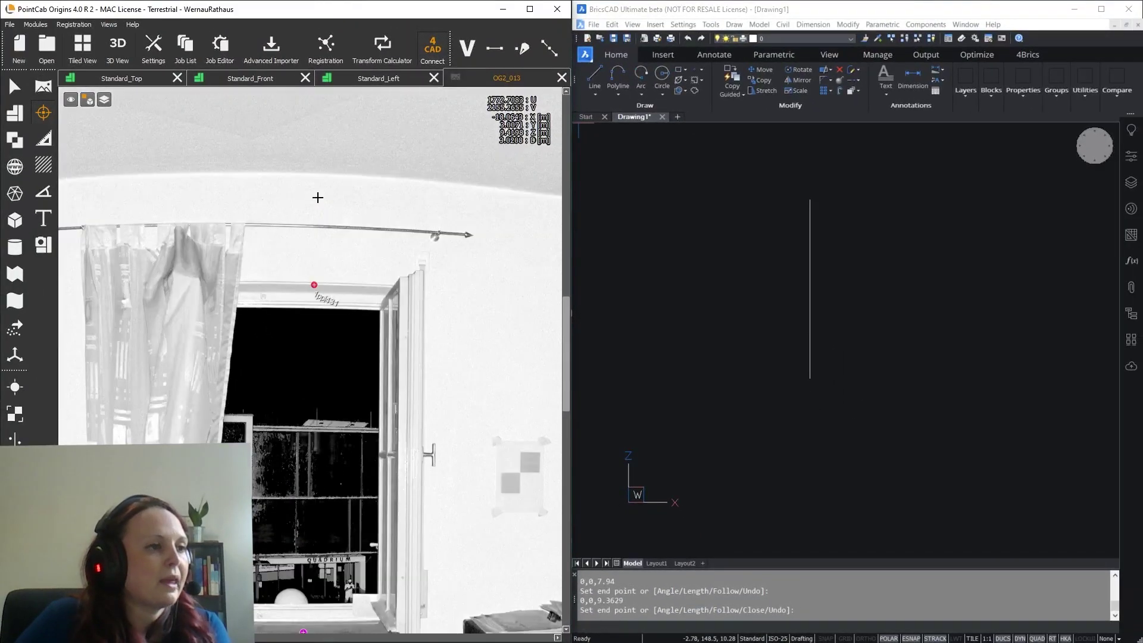
pyautogui.scroll(-1, 317, 197)
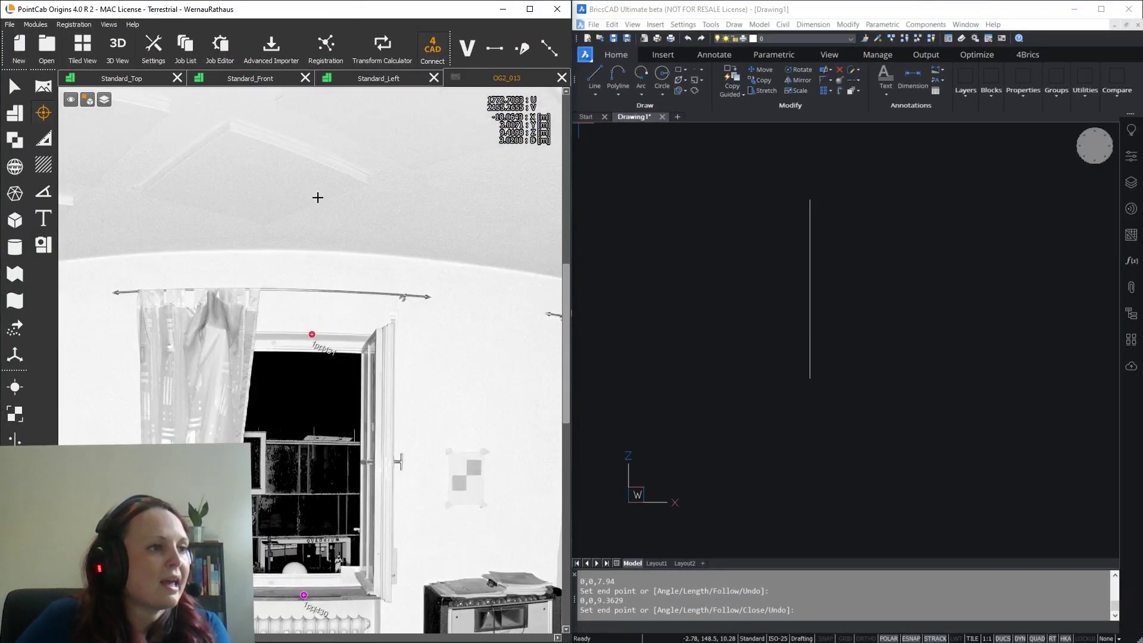
pyautogui.click(365, 199)
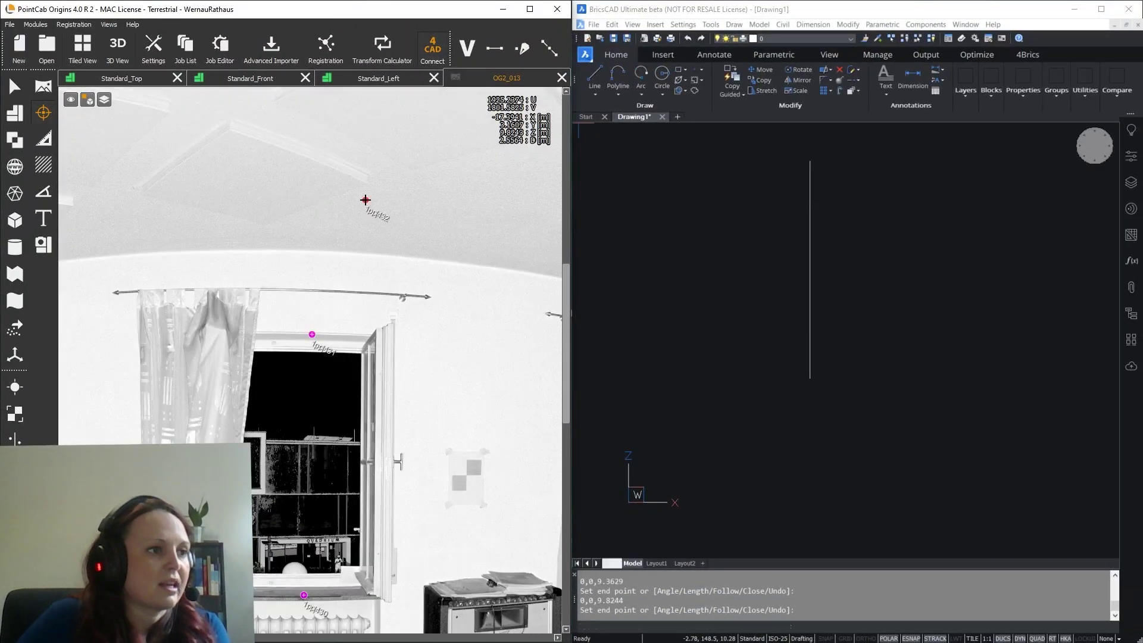
pyautogui.click(673, 617)
pyautogui.press('Escape')
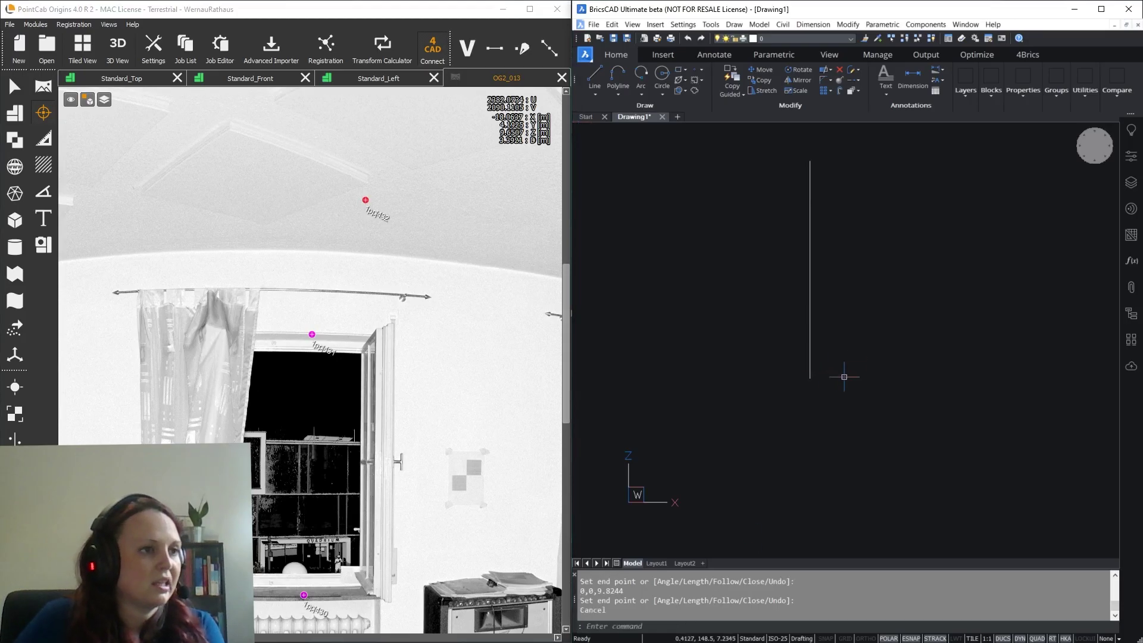
# Select the lowest segment of the vertical line and examine its geometry properties for the floor-to-windowsill height
pyautogui.moveTo(814, 311); pyautogui.dragTo(806, 370, button='middle')
pyautogui.click(834, 423)
pyautogui.press('Escape')
pyautogui.press('Escape')
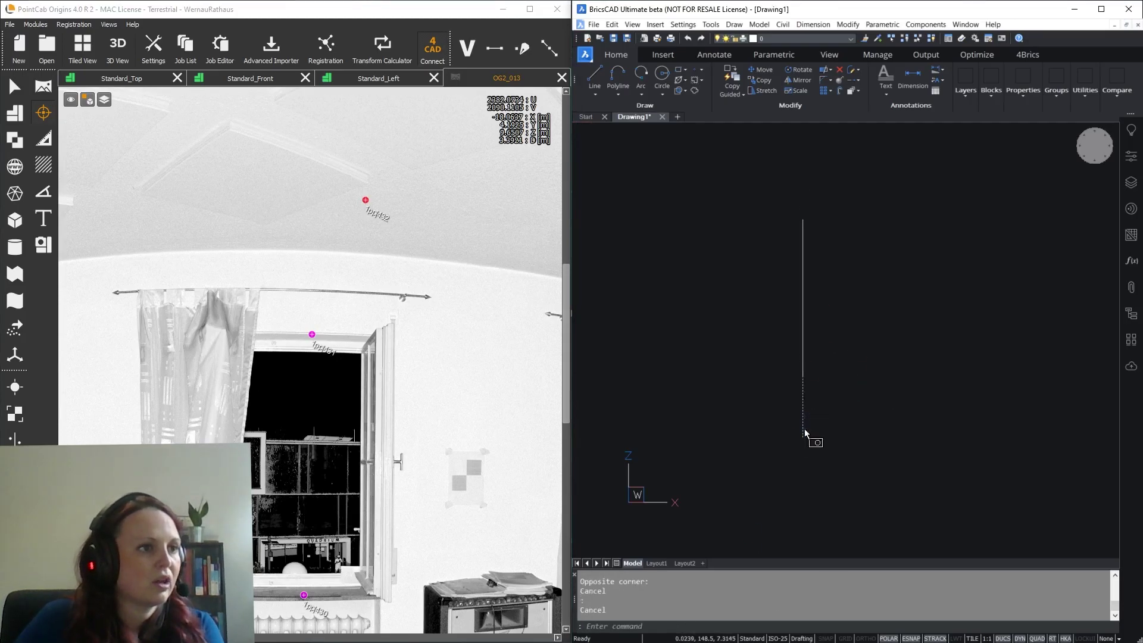
pyautogui.click(807, 433)
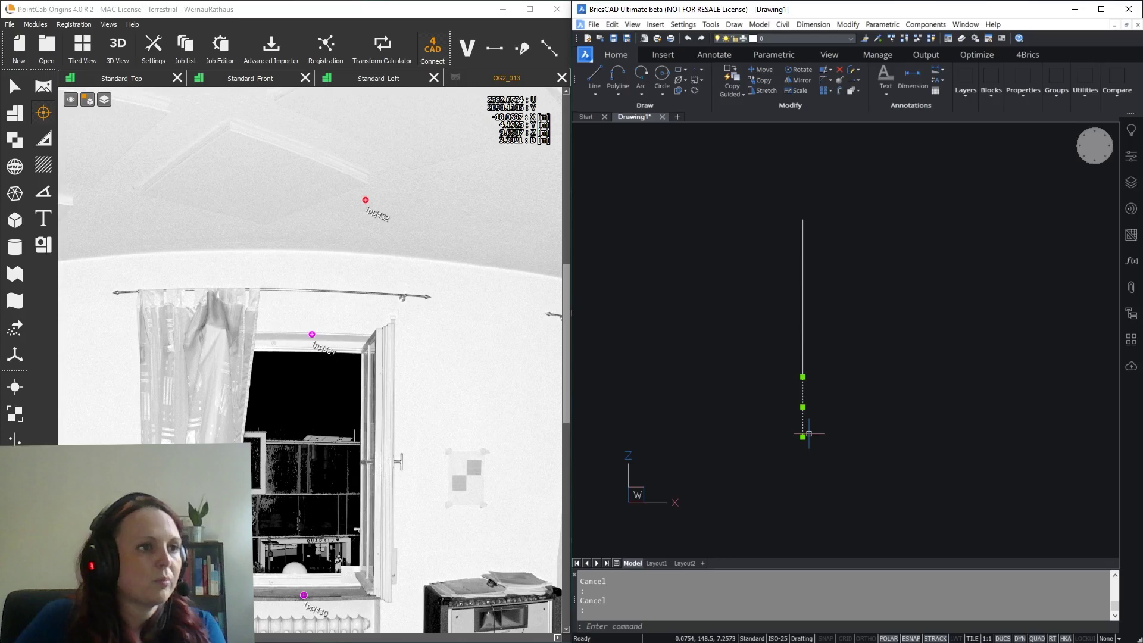
pyautogui.scroll(-5, 344, 538)
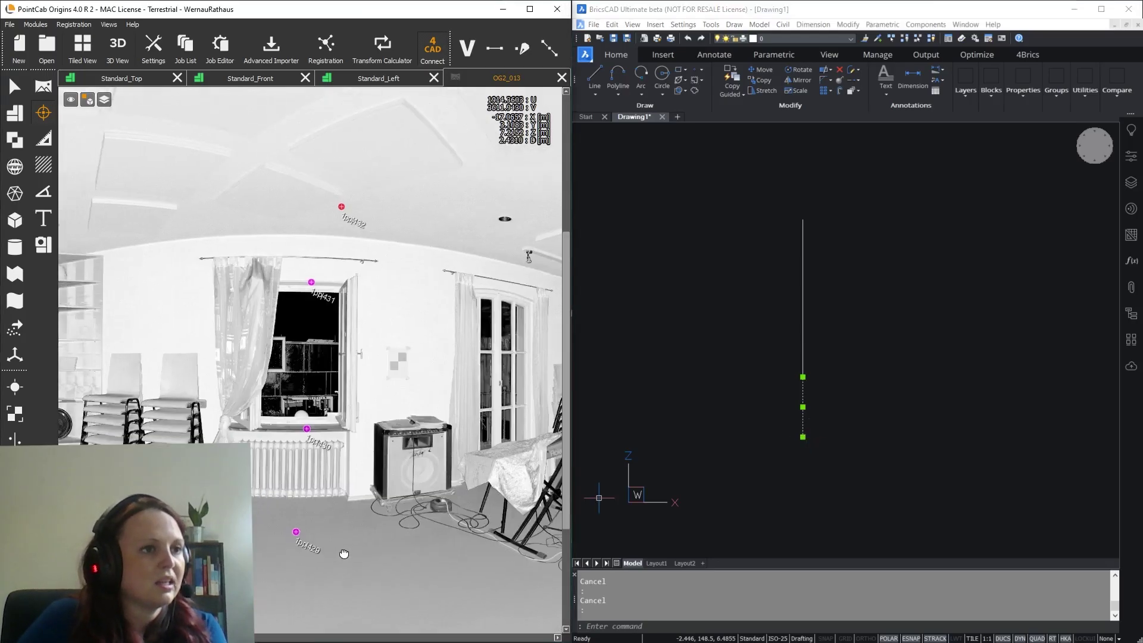
pyautogui.moveTo(344, 554); pyautogui.dragTo(350, 546, button='middle')
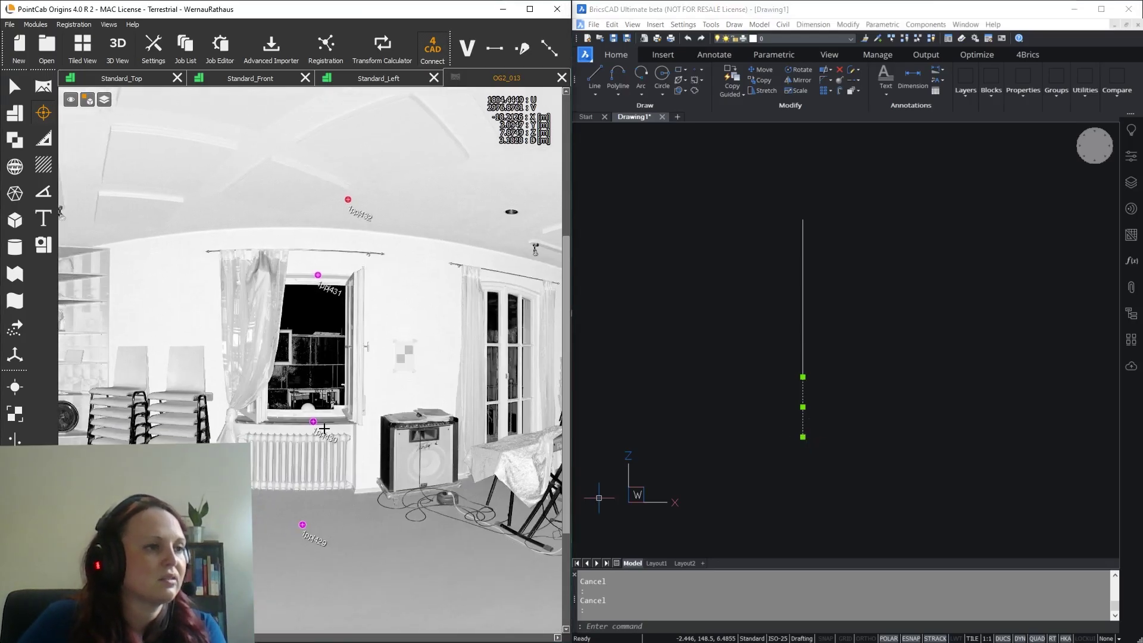
pyautogui.click(1130, 156)
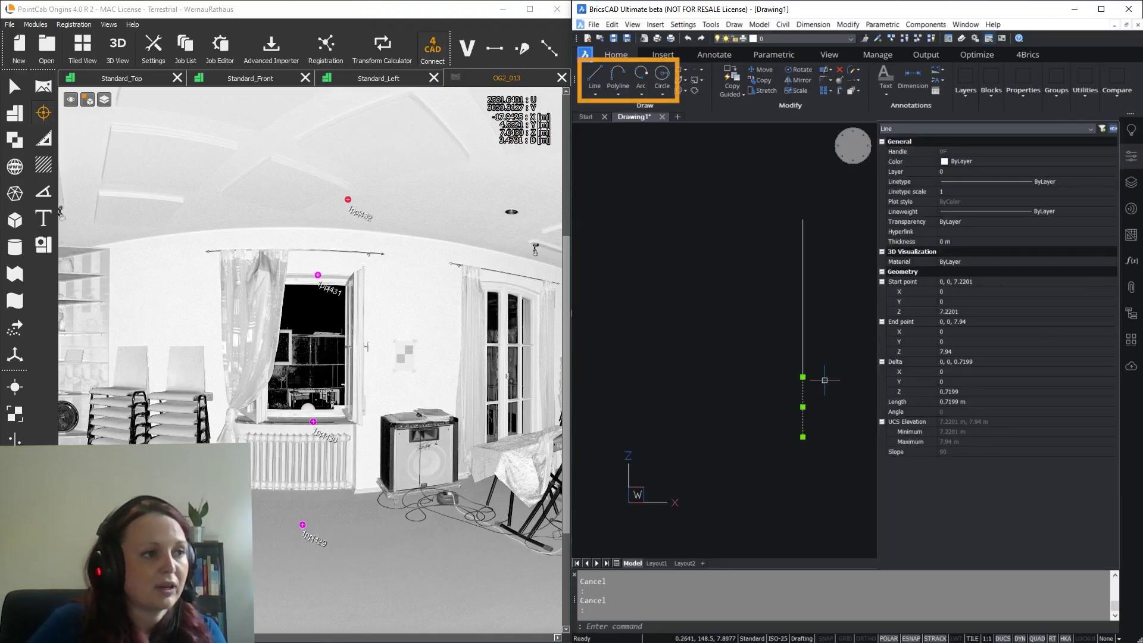
pyautogui.click(805, 368)
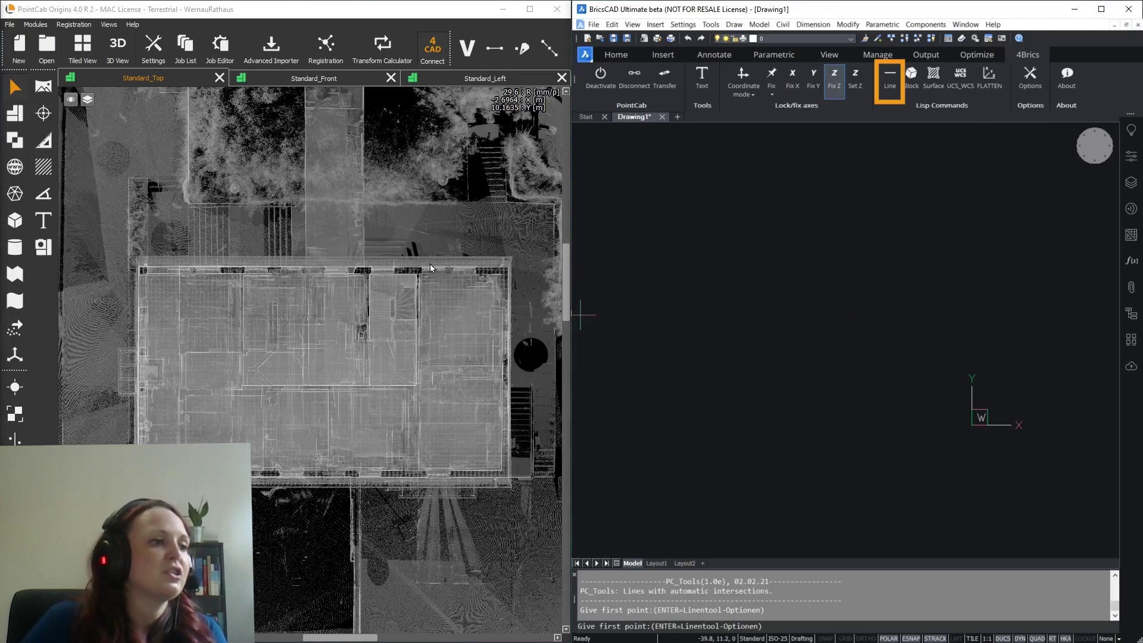
# Open the Layout_5_Walls section from the Standard_Front view and bring its floor plan into view
pyautogui.click(352, 78)
pyautogui.scroll(-3, 230, 426)
pyautogui.moveTo(231, 427); pyautogui.dragTo(248, 426)
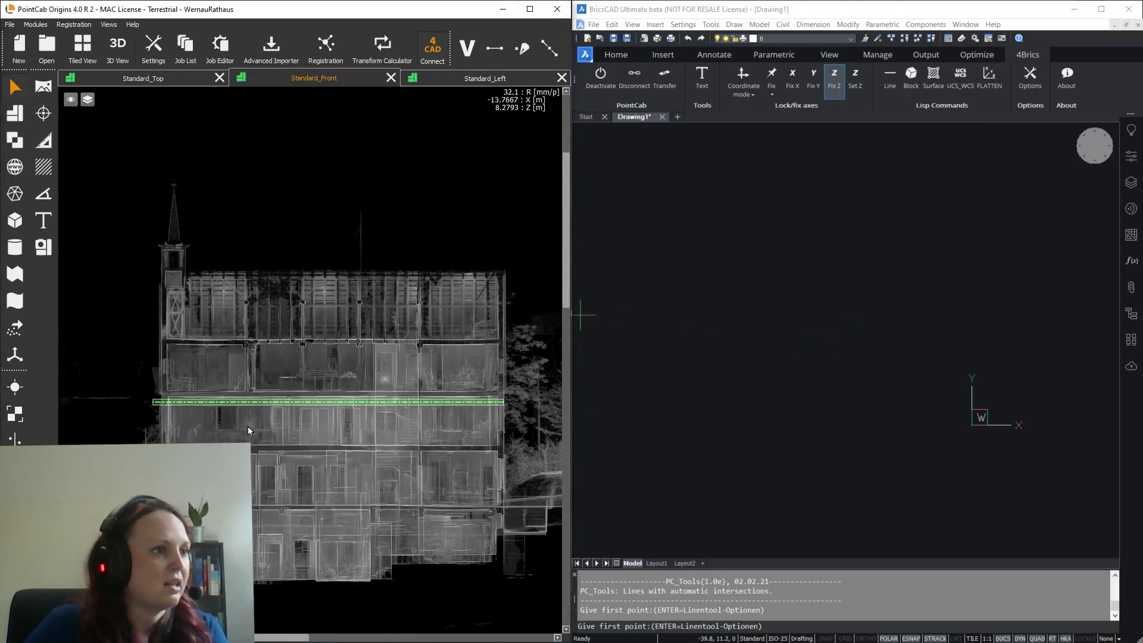
pyautogui.rightClick(316, 402)
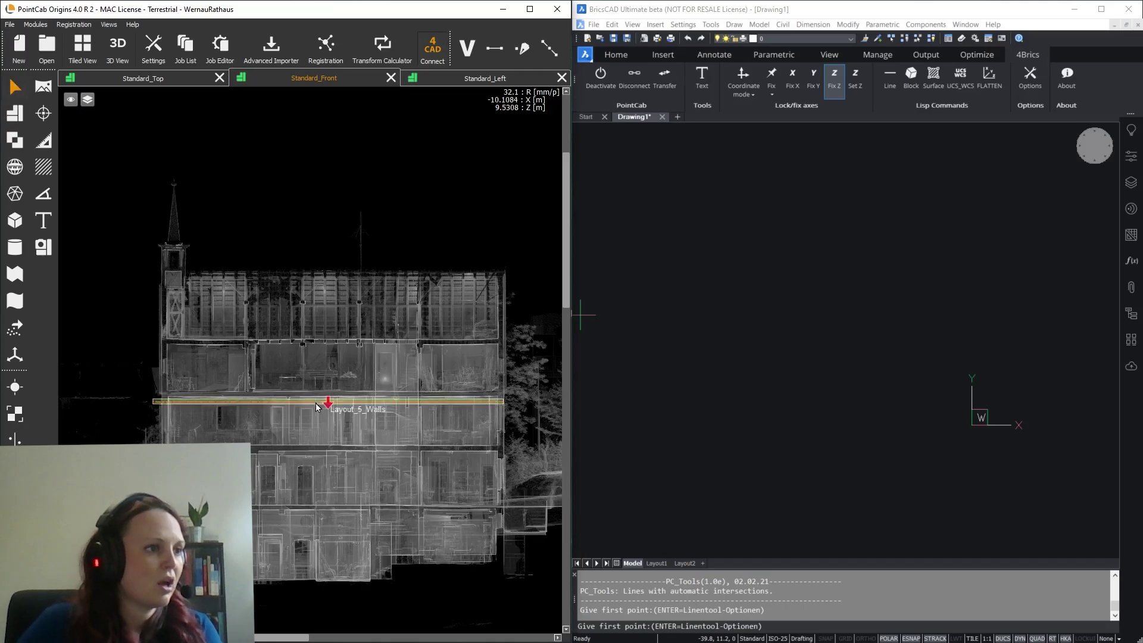
pyautogui.click(341, 466)
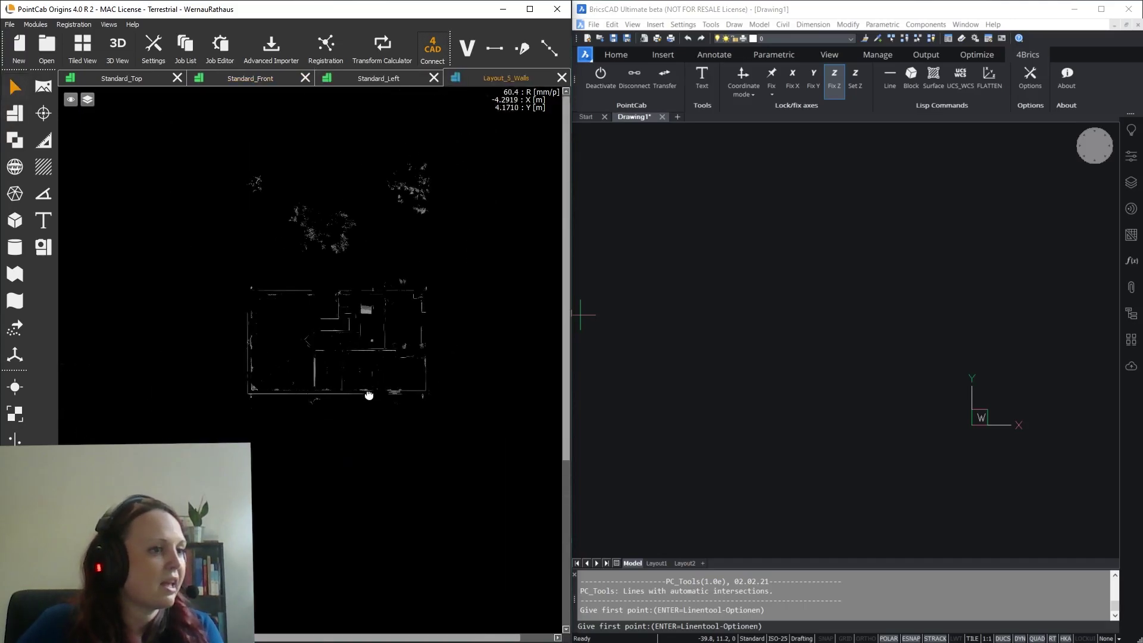
pyautogui.moveTo(312, 312); pyautogui.dragTo(309, 382)
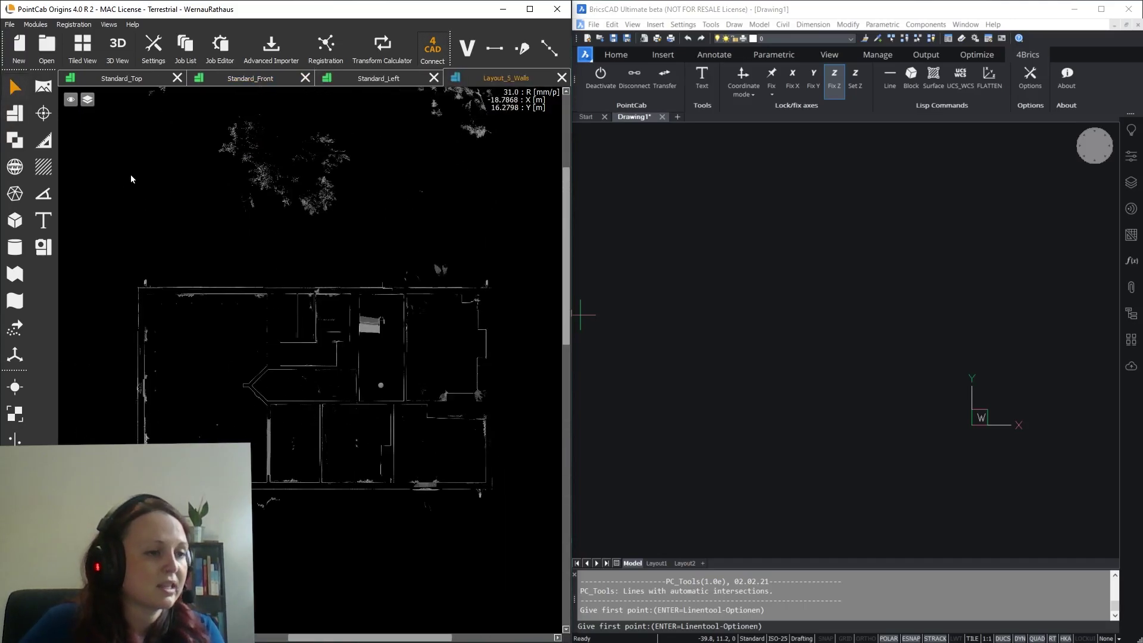
# Fix the Z axis and start the PC_Tools line tool with the Lines with intersection option
pyautogui.press('Escape')
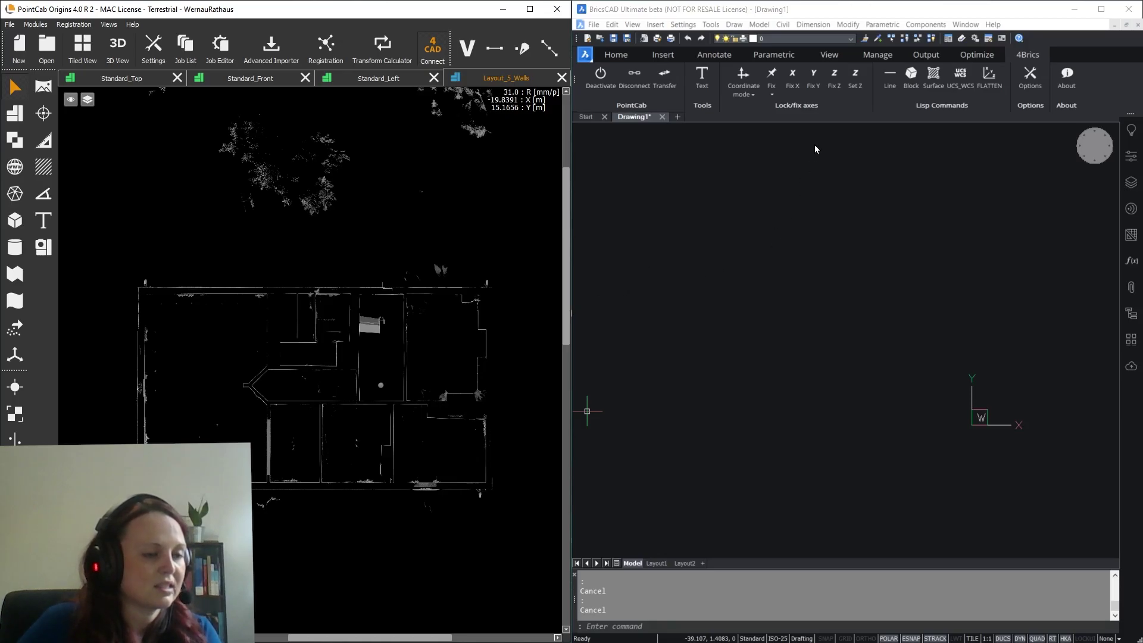
pyautogui.click(833, 91)
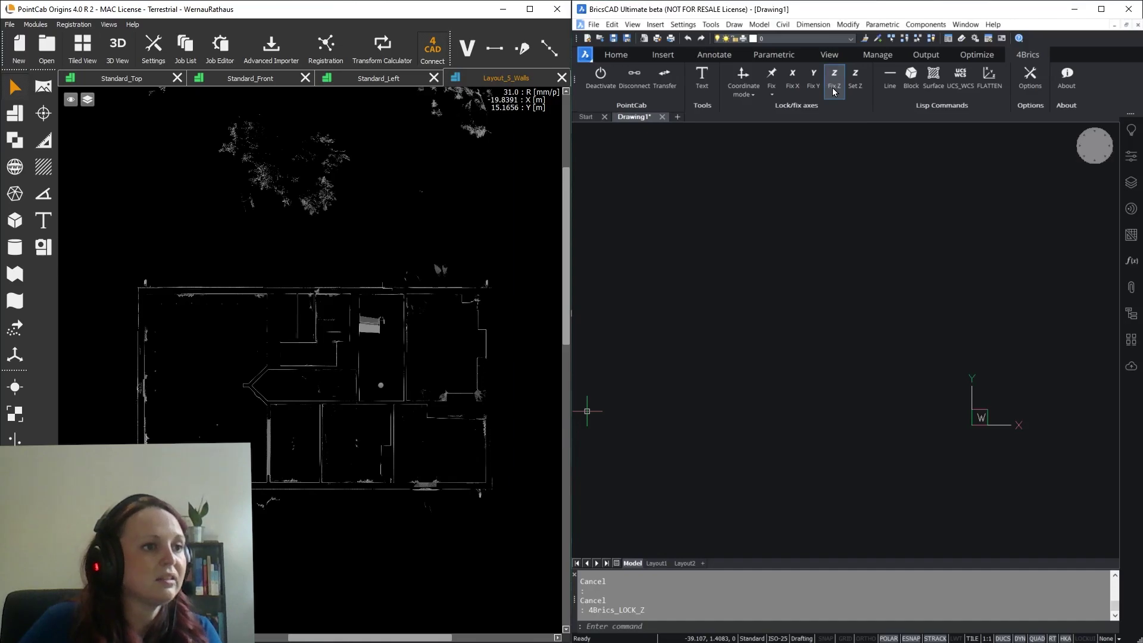
pyautogui.click(886, 92)
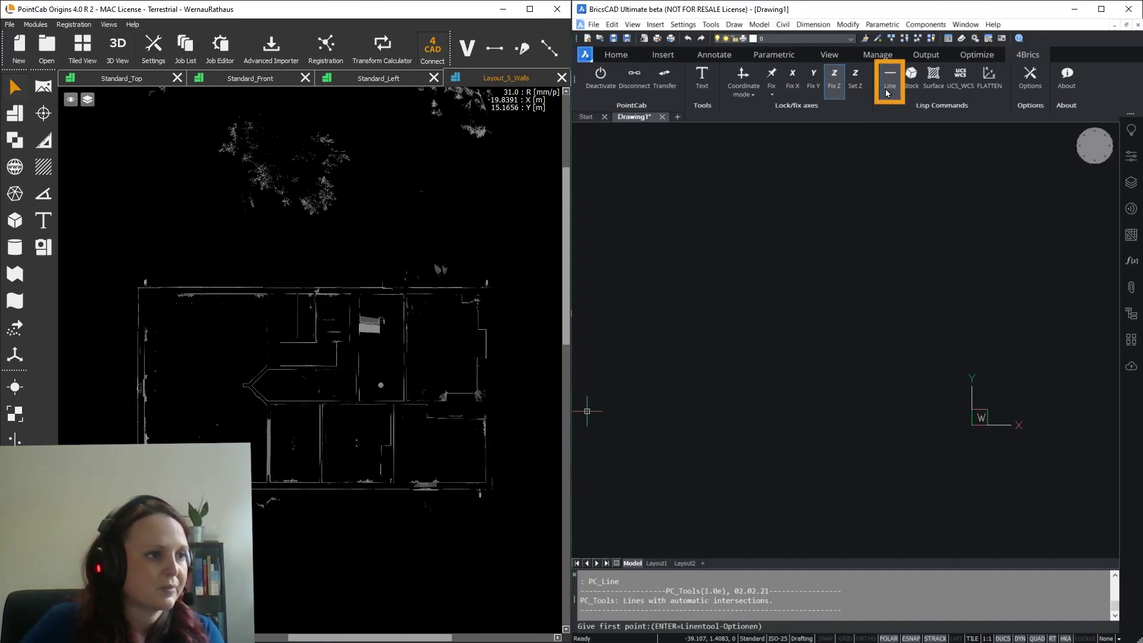
pyautogui.press('Return')
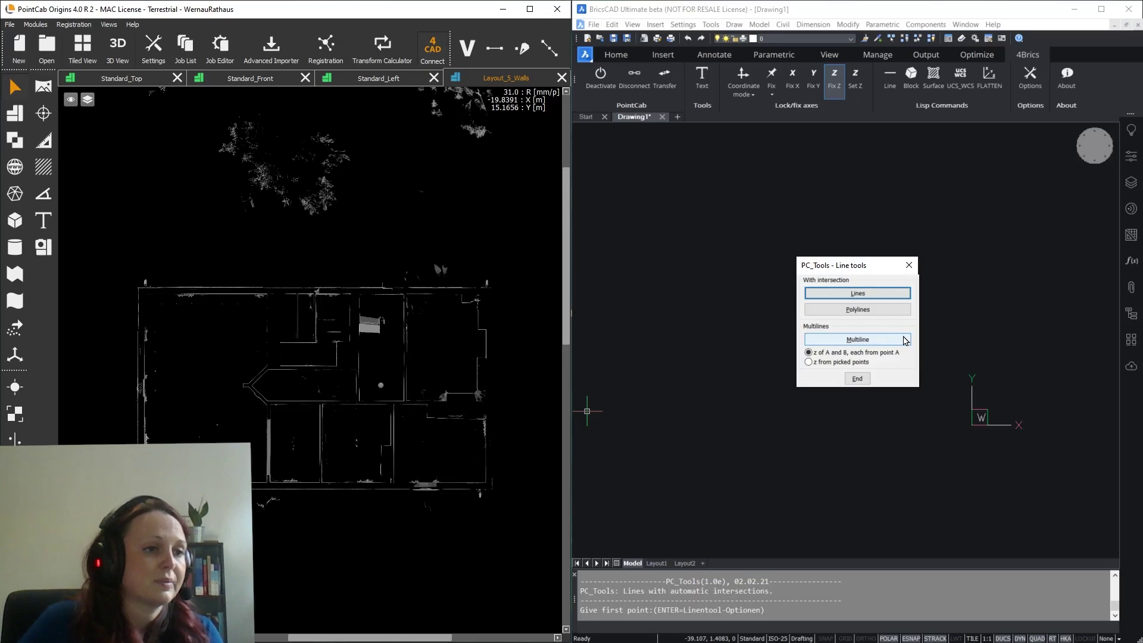
pyautogui.click(891, 294)
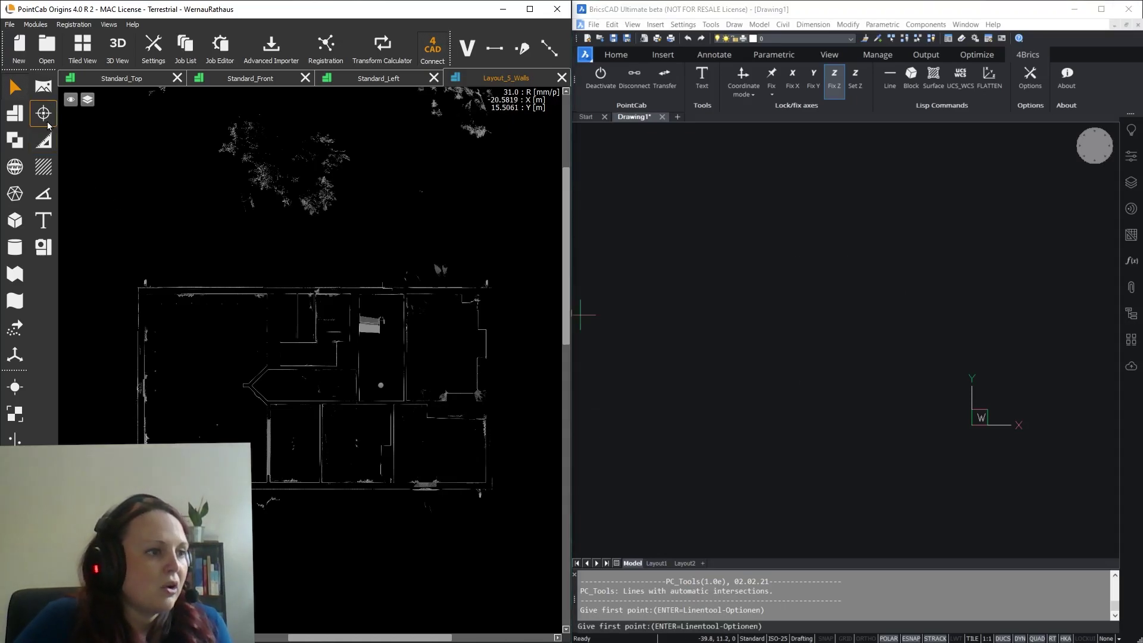
# Trace the plan's upper outer wall with 3D points, from about X -18.24, Y 10.35 to about X -0.10, Y 10.33
pyautogui.click(49, 125)
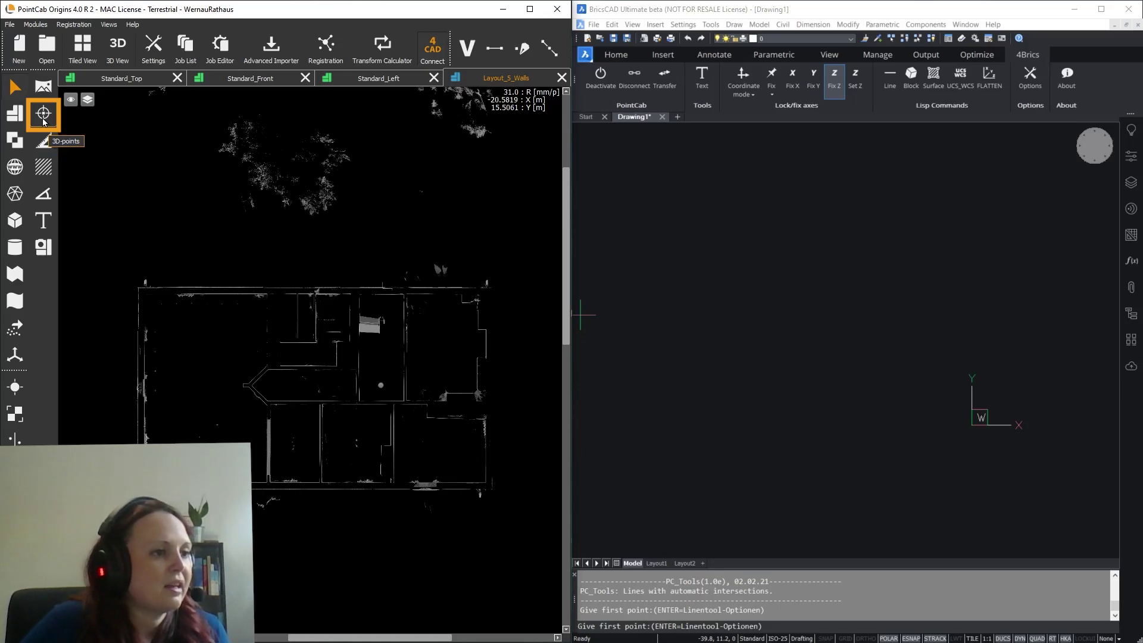
pyautogui.scroll(5, 125, 285)
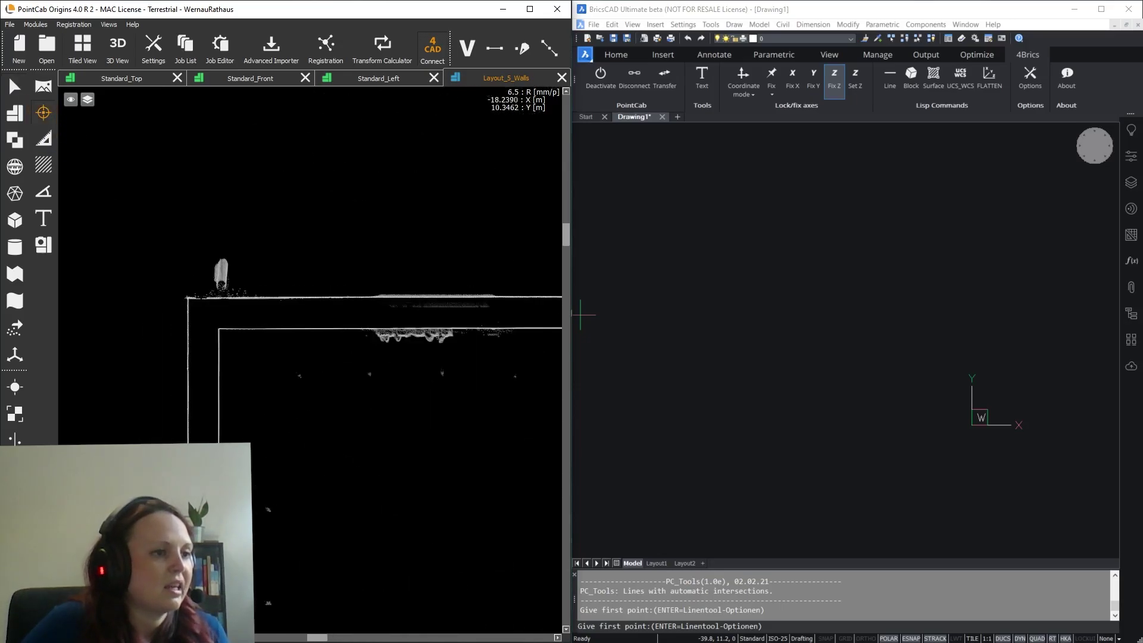
pyautogui.click(199, 297)
pyautogui.scroll(-6, 208, 331)
pyautogui.scroll(4, 485, 322)
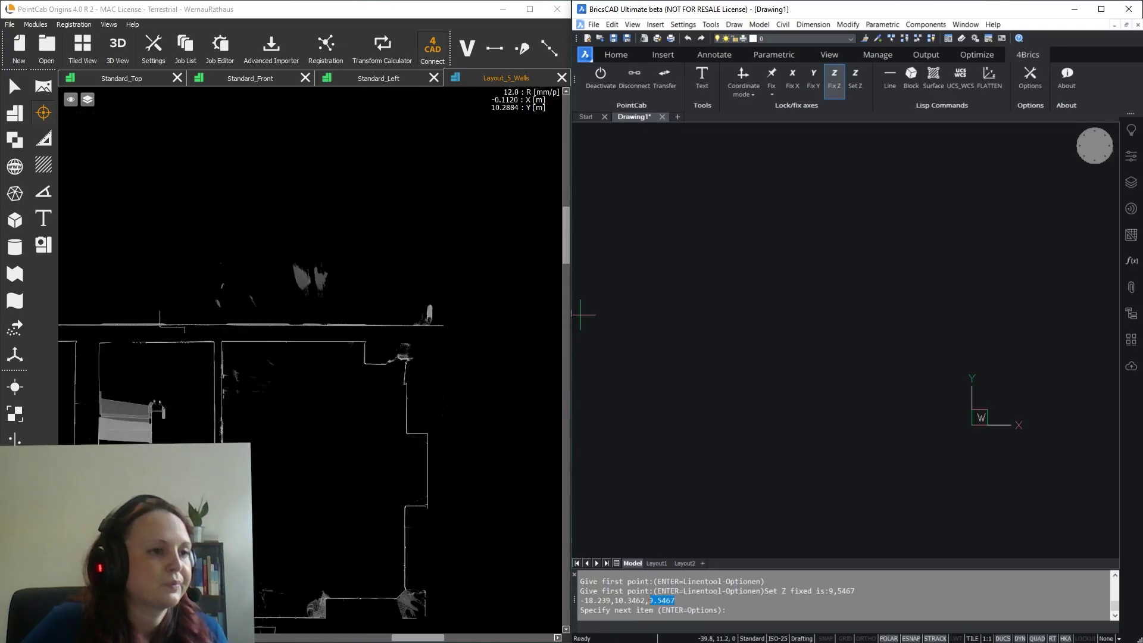
pyautogui.scroll(1, 444, 326)
pyautogui.click(427, 326)
pyautogui.scroll(1, 369, 416)
pyautogui.click(454, 232)
pyautogui.scroll(-3, 319, 270)
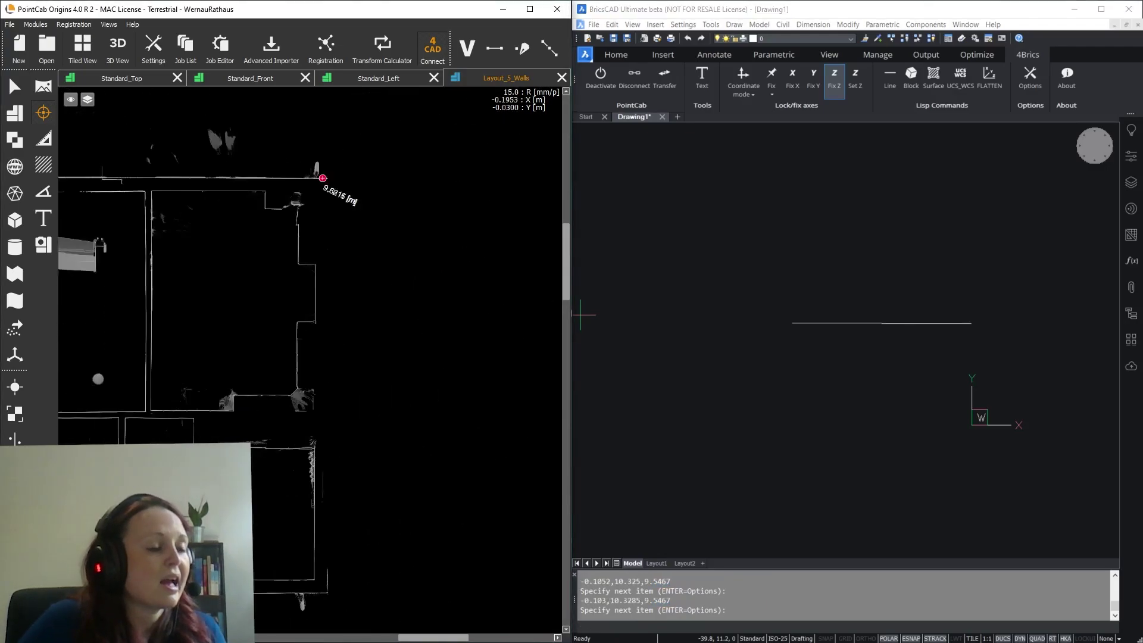
# Trace the plan's right outer wall down to a point at about X 0.01, Y 0.04
pyautogui.scroll(3, 319, 587)
pyautogui.moveTo(318, 588); pyautogui.dragTo(400, 495, button='middle')
pyautogui.click(418, 494)
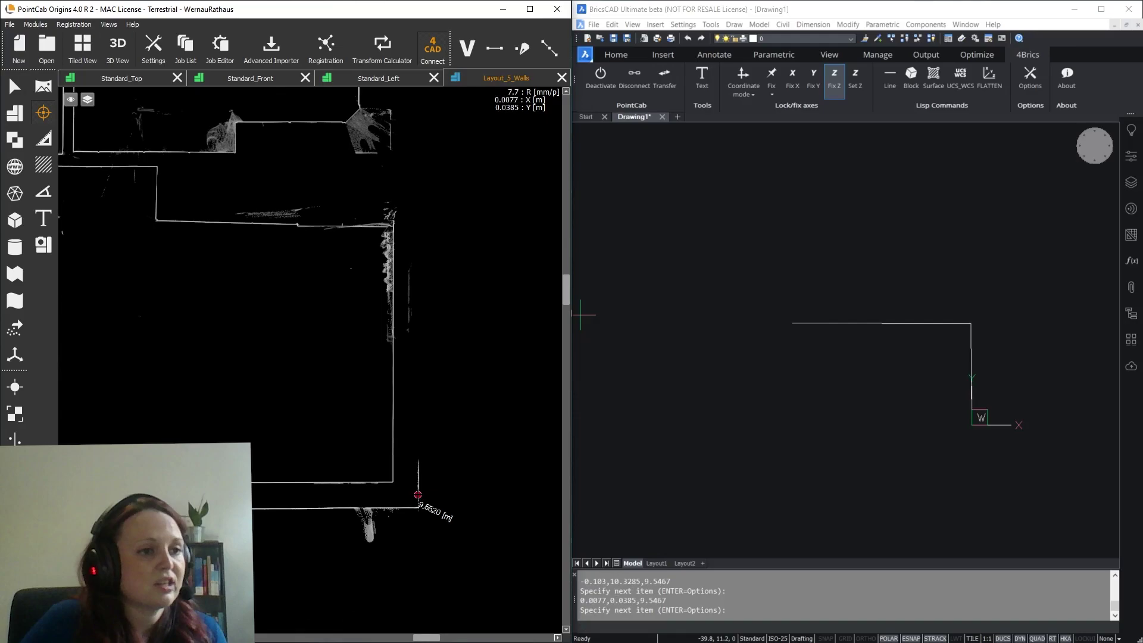
# Trace the plan's lower outer wall with two points, from about X -0.15, Y -0.12 to about X -18.28, Y -0.12
pyautogui.click(406, 507)
pyautogui.scroll(-3, 293, 391)
pyautogui.scroll(-2, 293, 391)
pyautogui.moveTo(189, 433)
pyautogui.mouseDown(button='middle')
pyautogui.moveTo(510, 416)
pyautogui.moveTo(563, 434)
pyautogui.mouseUp(button='middle')
pyautogui.scroll(7, 289, 411)
pyautogui.click(291, 358)
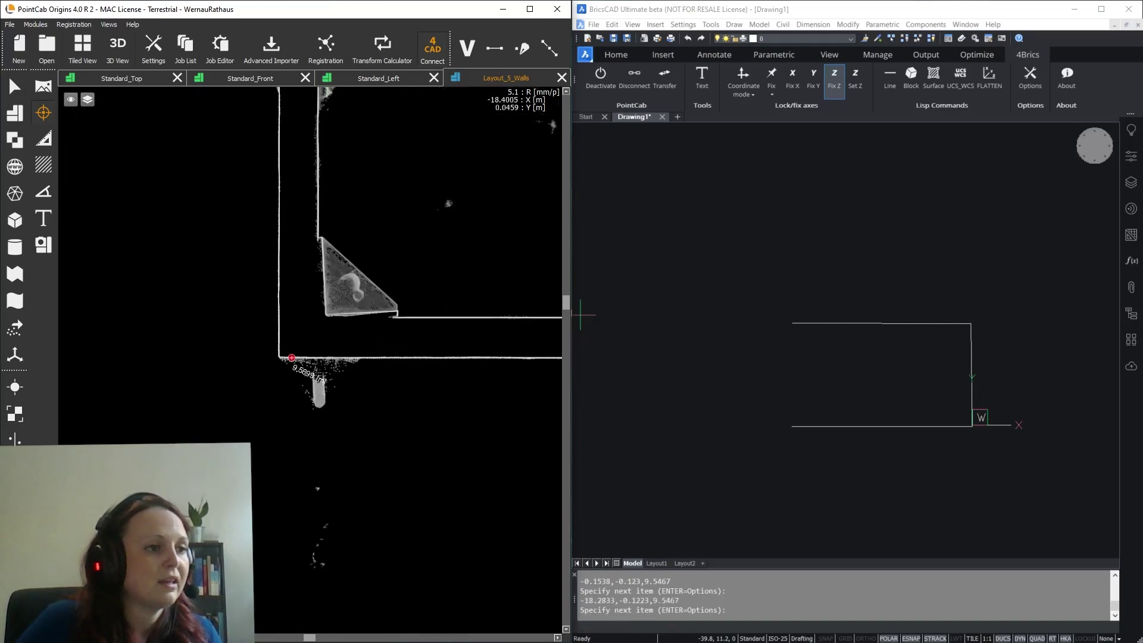
# Trace the plan's left outer wall with two points, from about X -18.40, Y 0.05 to about X -18.39, Y 10.22
pyautogui.click(278, 338)
pyautogui.scroll(-6, 297, 411)
pyautogui.moveTo(290, 89); pyautogui.dragTo(296, 174, button='middle')
pyautogui.scroll(4, 300, 101)
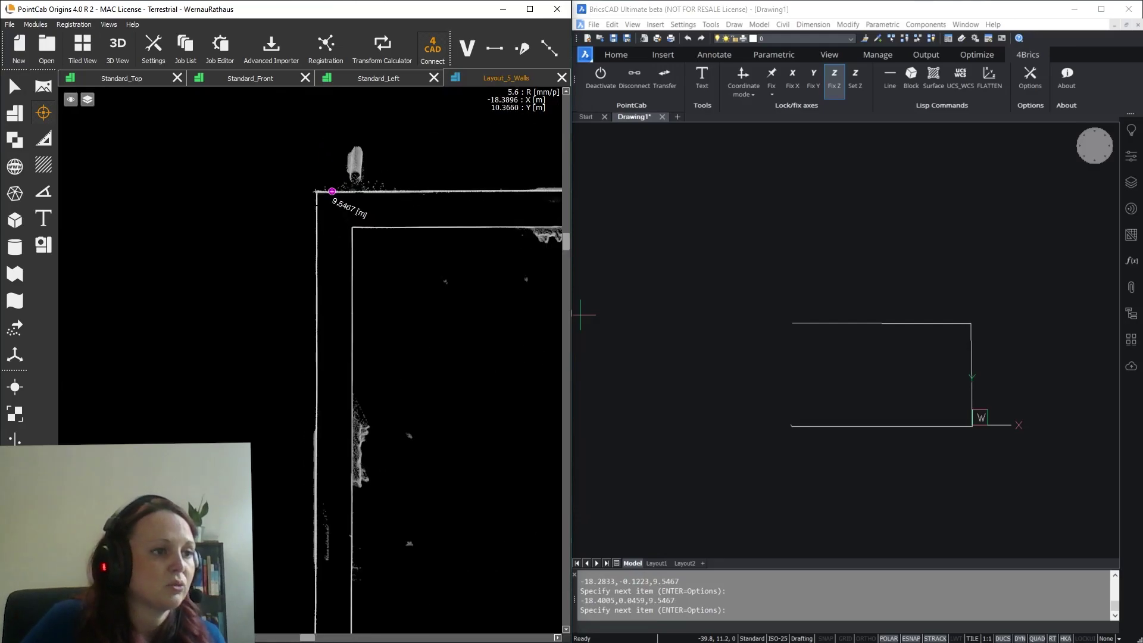
pyautogui.click(316, 205)
# End the outer wall line chain in BricsCAD, finalizing the intersection that closes its upper-left corner
pyautogui.scroll(6, 823, 345)
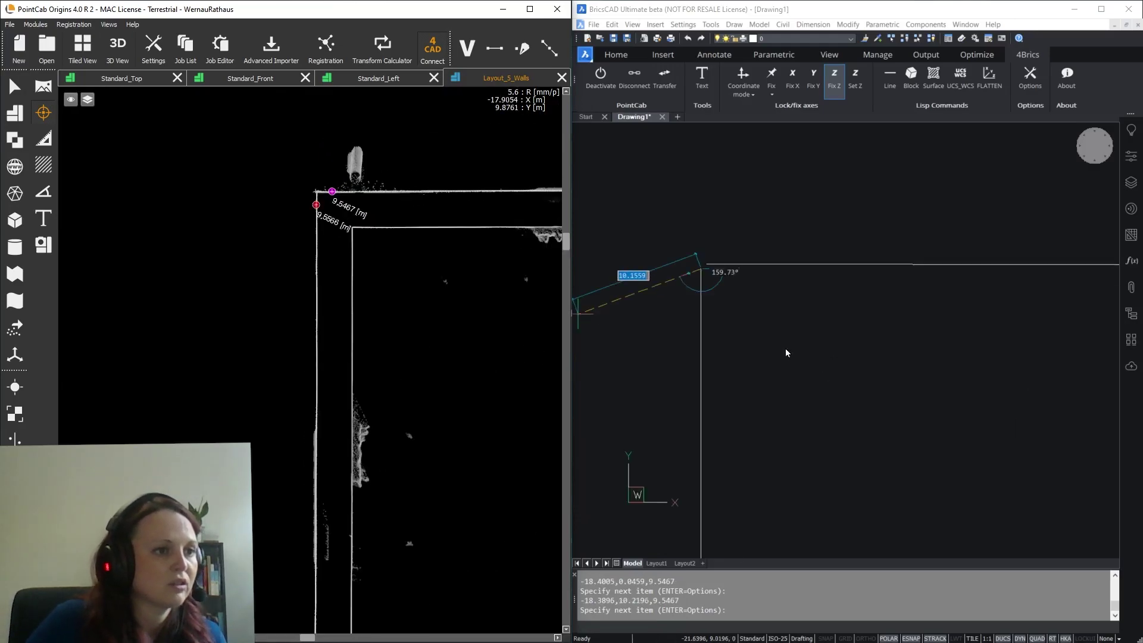
pyautogui.moveTo(701, 232); pyautogui.dragTo(746, 243, button='middle')
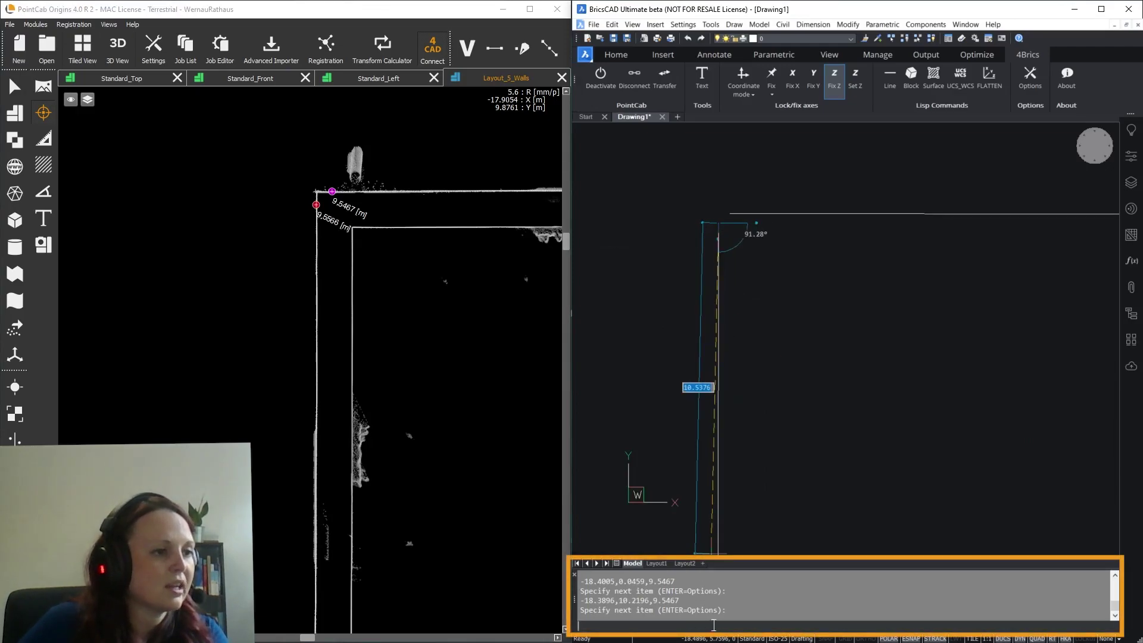
pyautogui.press('Return')
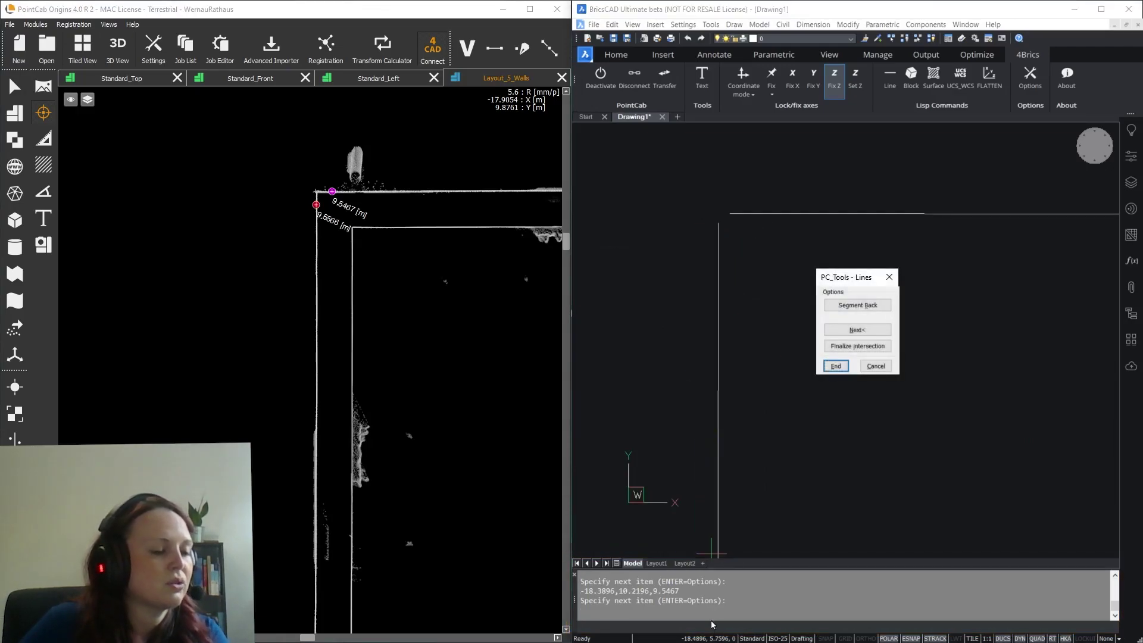
pyautogui.click(835, 365)
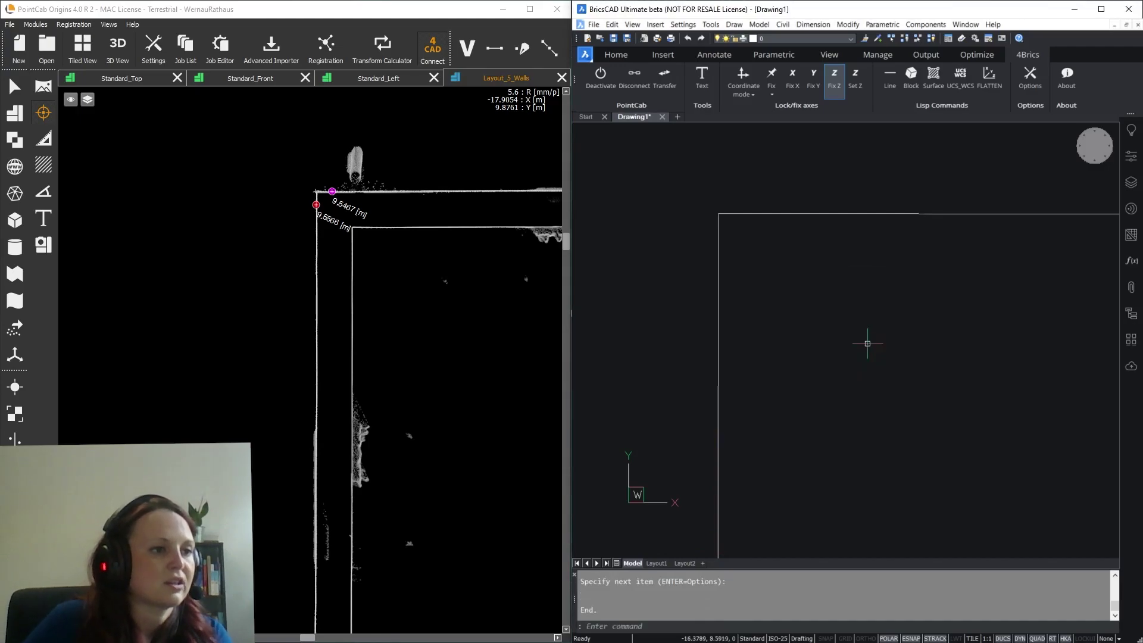
# Restart Lines with intersection and trace the large left room's inner walls along its top, right side, diagonal and small notch
pyautogui.scroll(-3, 834, 390)
pyautogui.moveTo(857, 428); pyautogui.dragTo(739, 357, button='middle')
pyautogui.press('Return')
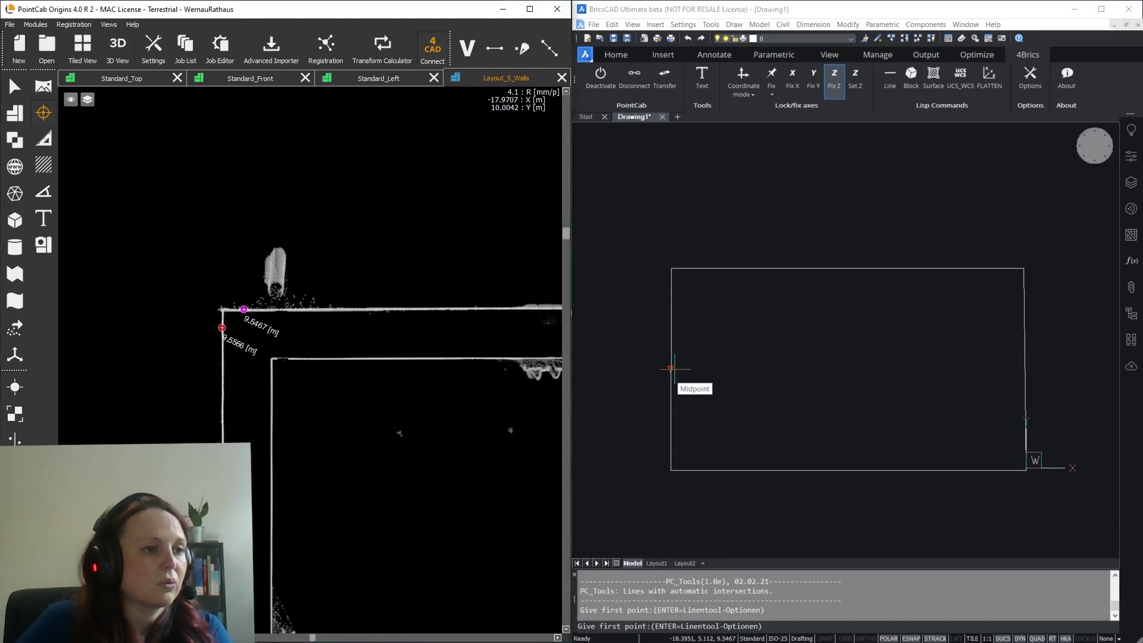
pyautogui.click(279, 357)
pyautogui.click(308, 292)
pyautogui.click(372, 387)
pyautogui.click(304, 371)
pyautogui.click(286, 378)
pyautogui.click(224, 377)
pyautogui.click(212, 386)
pyautogui.click(224, 427)
pyautogui.click(296, 427)
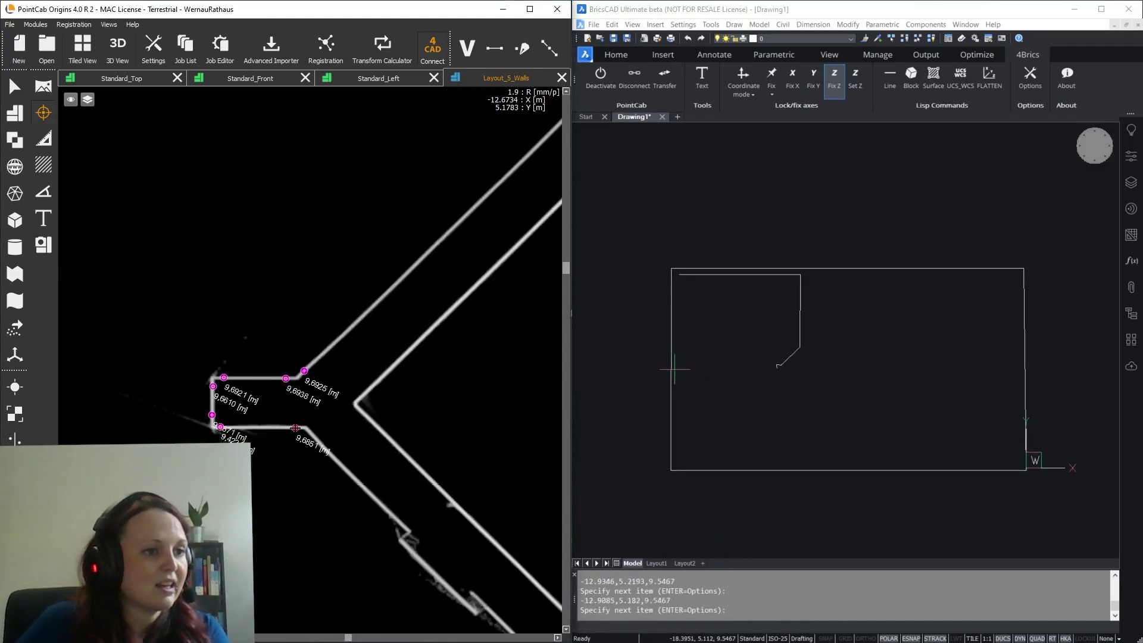
# Trace the remaining inner walls of the large left room and the adjoining rooms with 3D points
pyautogui.scroll(-1, 298, 426)
pyautogui.moveTo(333, 429); pyautogui.dragTo(194, 194, button='middle')
pyautogui.click(408, 443)
pyautogui.moveTo(416, 476); pyautogui.dragTo(309, 149, button='middle')
pyautogui.click(309, 568)
pyautogui.click(145, 343)
pyautogui.moveTo(146, 343); pyautogui.dragTo(353, 522, button='middle')
pyautogui.click(275, 438)
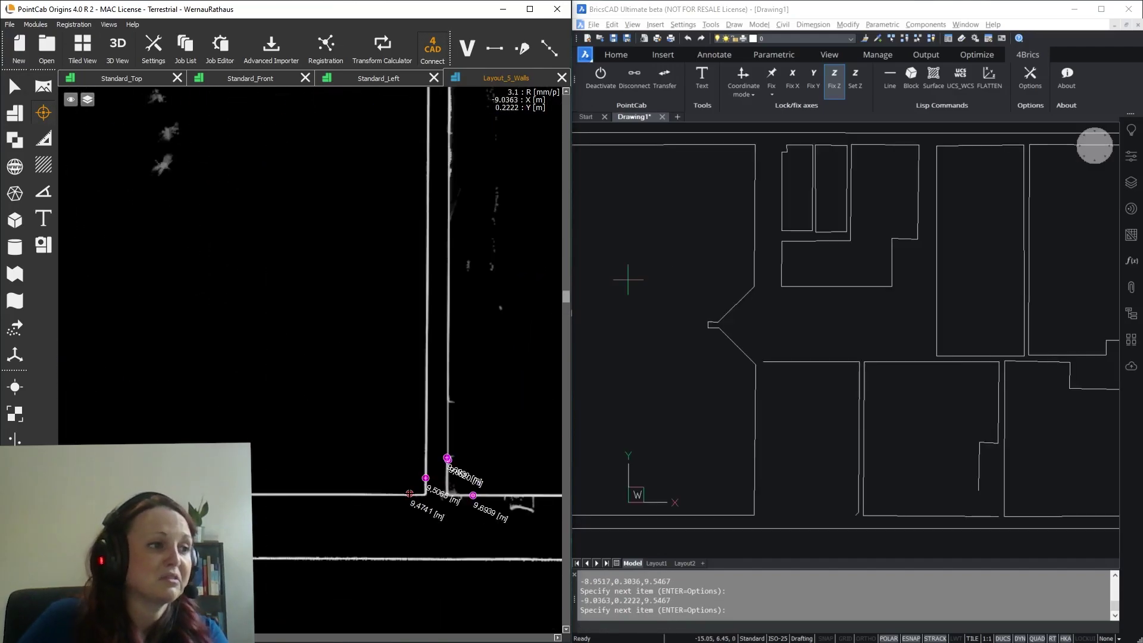
# Trace the lower and left walls of the room beside the large left room and end its line chain
pyautogui.moveTo(357, 476); pyautogui.dragTo(464, 435, button='middle')
pyautogui.click(278, 435)
pyautogui.moveTo(309, 178); pyautogui.dragTo(310, 536, button='middle')
pyautogui.click(346, 239)
pyautogui.click(654, 622)
pyautogui.press('Return')
pyautogui.scroll(-3, 862, 407)
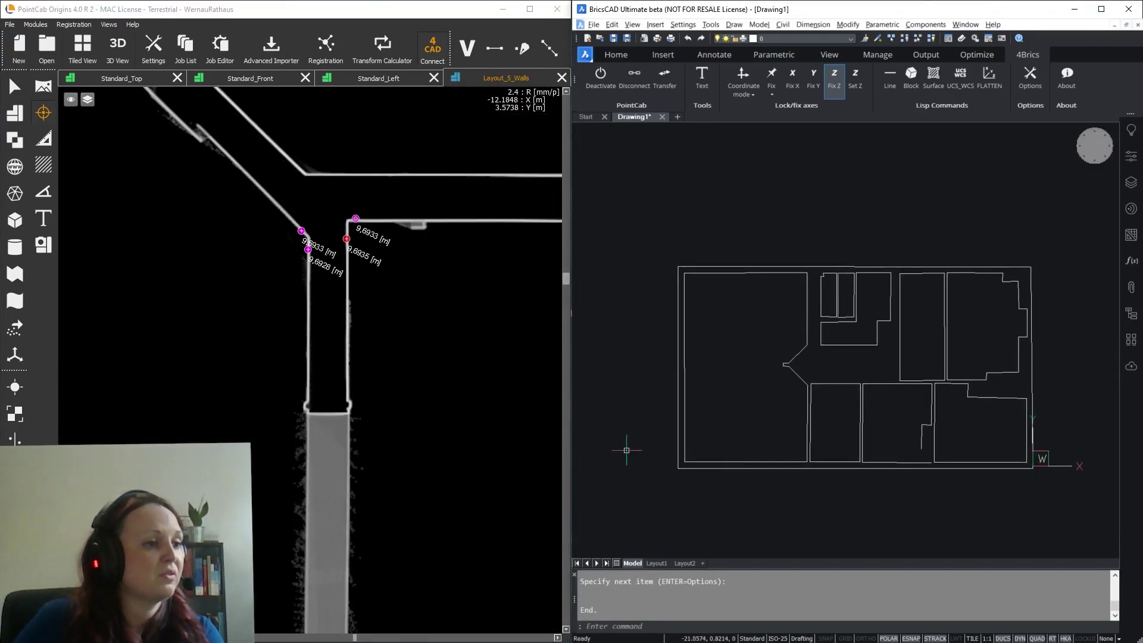
# Trace the central corridor from its diagonal walls along the upper wall and right end to about X -7.05, Y 4.73
pyautogui.scroll(-3, 416, 476)
pyautogui.click(293, 359)
pyautogui.click(381, 275)
pyautogui.scroll(-3, 157, 397)
pyautogui.click(457, 348)
pyautogui.click(468, 357)
pyautogui.scroll(3, 489, 430)
pyautogui.click(431, 383)
pyautogui.click(409, 411)
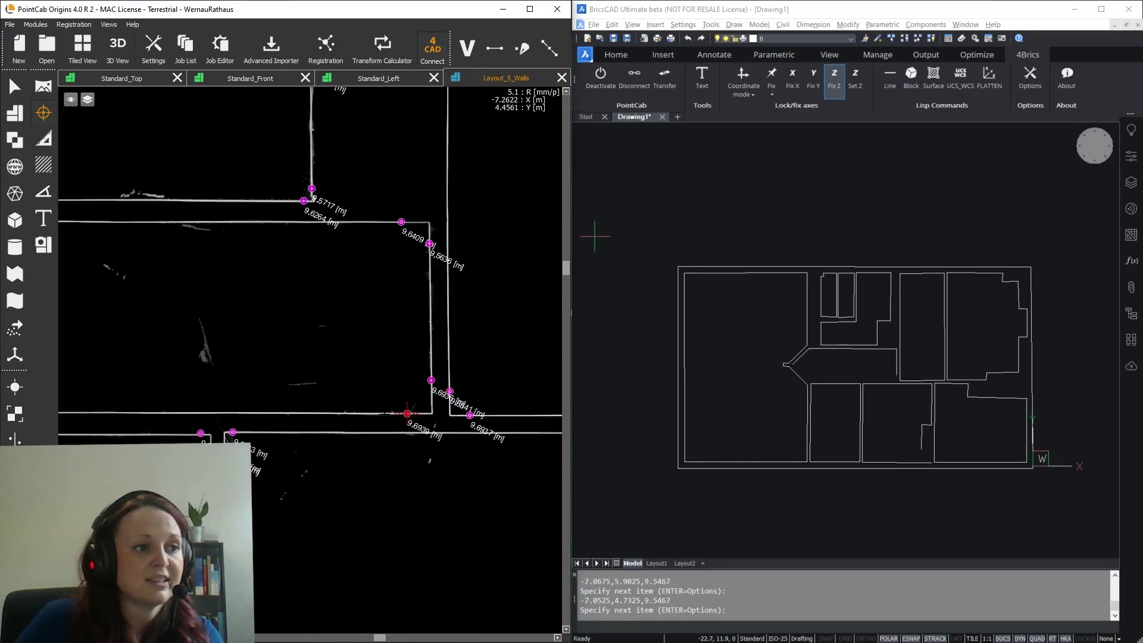
# Trace the corridor's lower wall back to the diagonal and the notch, and end the line chain
pyautogui.moveTo(149, 381); pyautogui.dragTo(548, 463, button='middle')
pyautogui.click(304, 494)
pyautogui.click(280, 486)
pyautogui.click(202, 410)
pyautogui.press('Return')
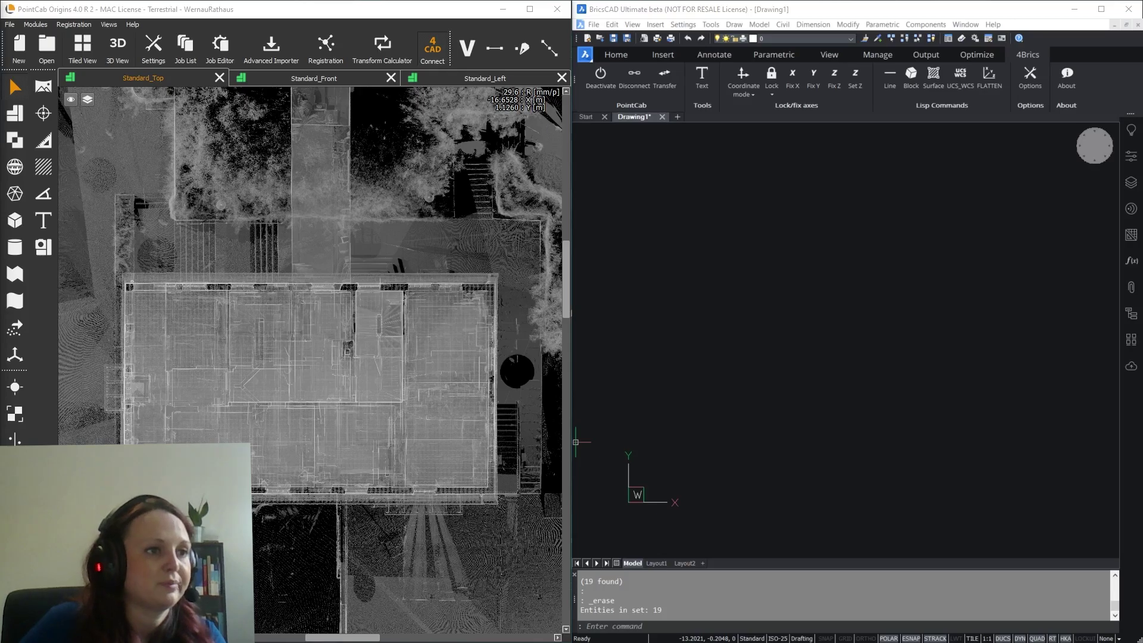
# Open the Layout_4 section from the Standard_Front view and bring its ceiling beams into view
pyautogui.click(316, 78)
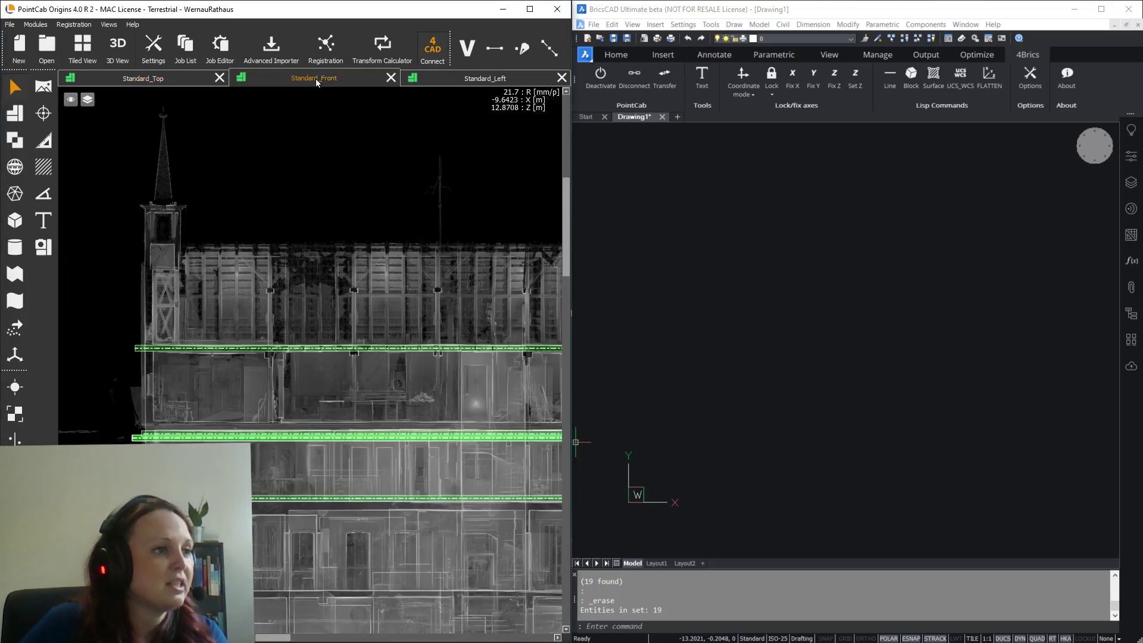
pyautogui.rightClick(350, 348)
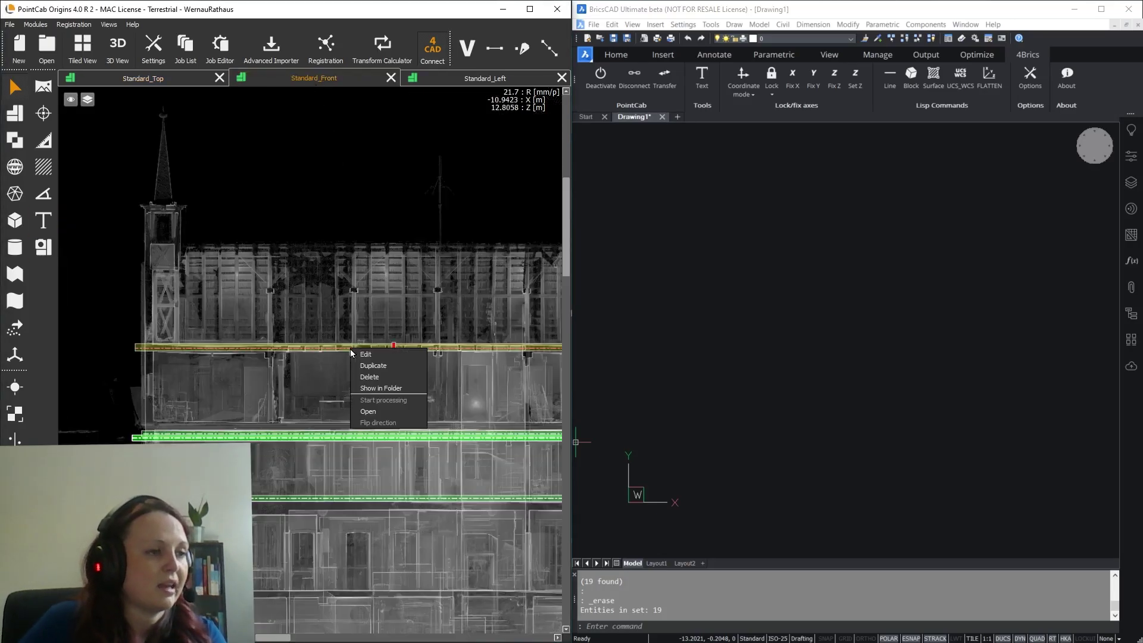
pyautogui.click(379, 412)
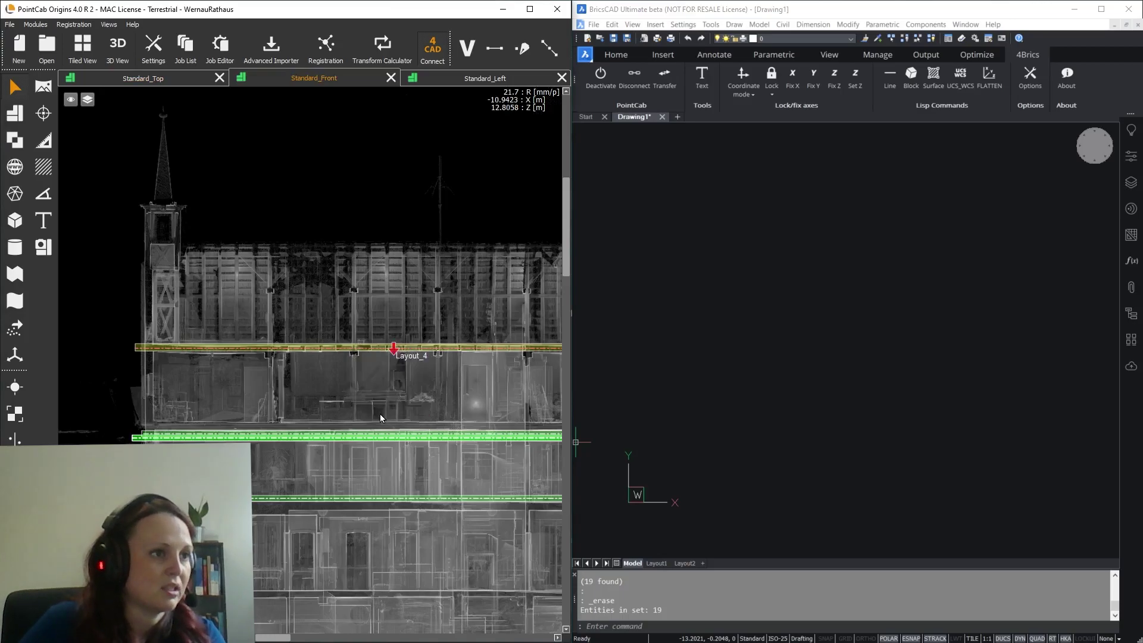
pyautogui.scroll(10, 421, 220)
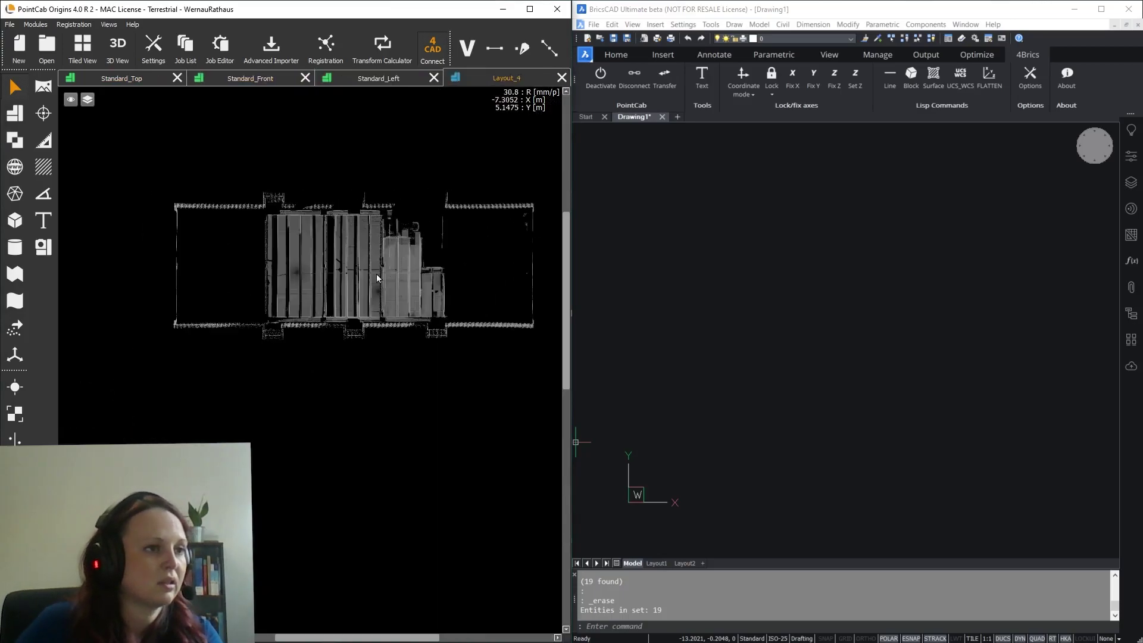
pyautogui.scroll(2, 345, 321)
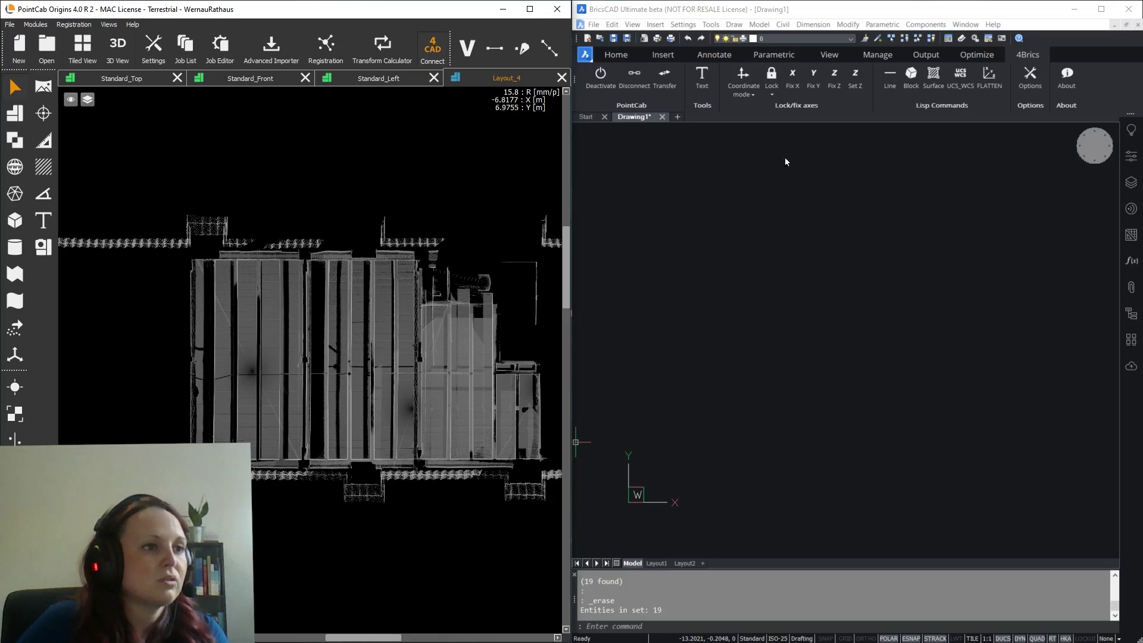
# Start the PC_Tools Multiline tool with z of A and B each from point A, and activate PointCab's 3D point tool
pyautogui.click(884, 83)
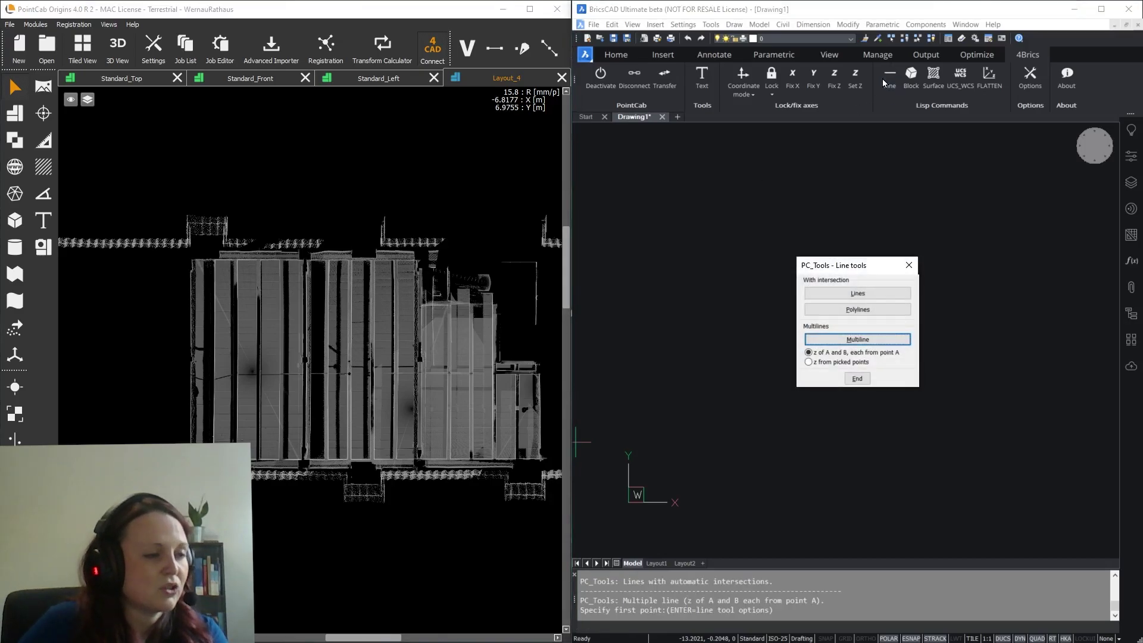
pyautogui.click(868, 345)
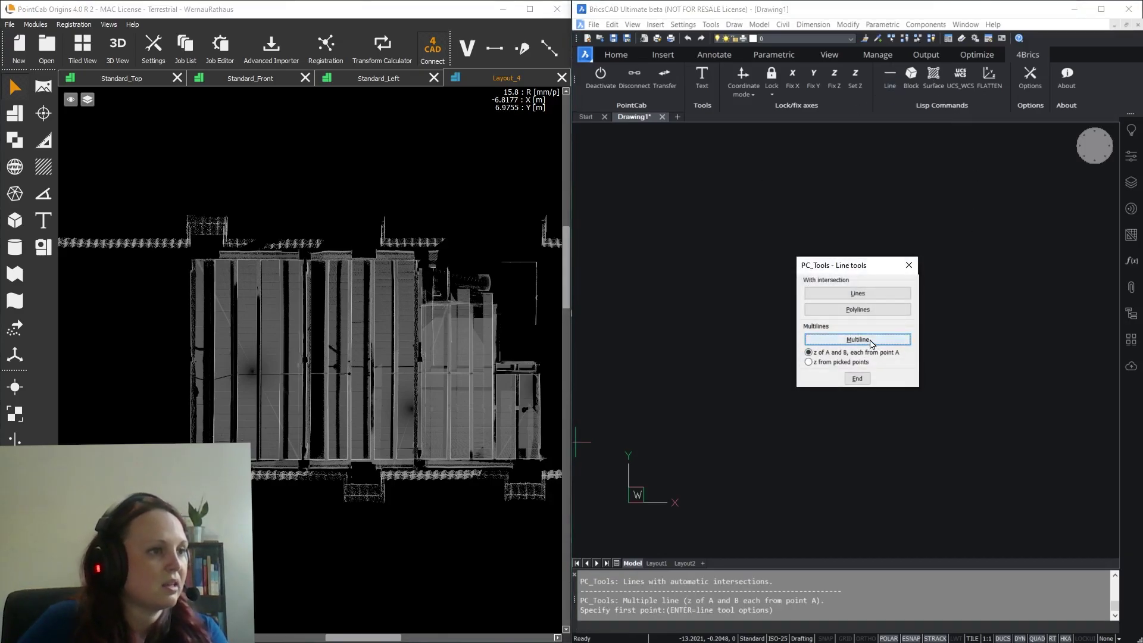
pyautogui.click(43, 113)
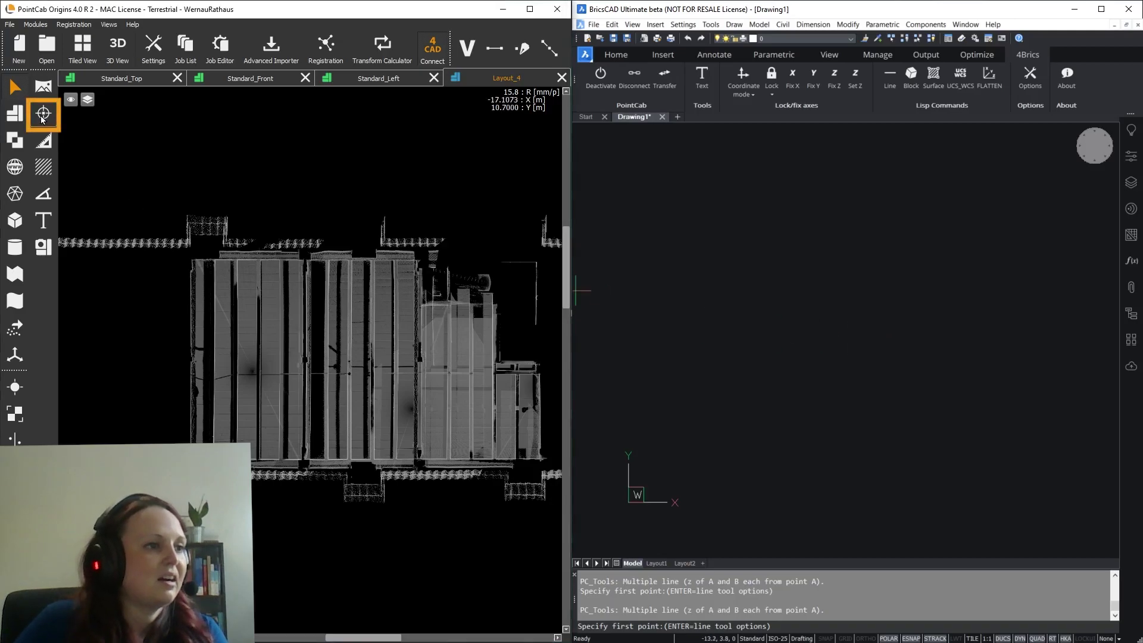
# Draw both long edges of the first beam, at about X -12.77 and X -12.60, from 3D points at its ends
pyautogui.scroll(2, 276, 262)
pyautogui.click(274, 261)
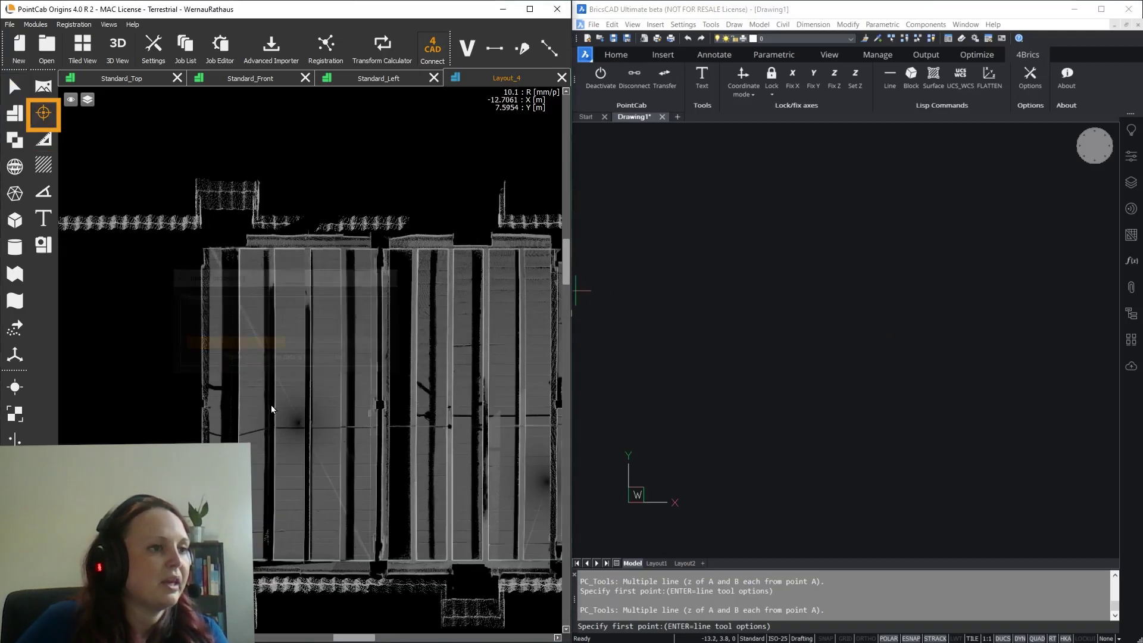
pyautogui.scroll(4, 286, 523)
pyautogui.click(295, 523)
pyautogui.click(319, 520)
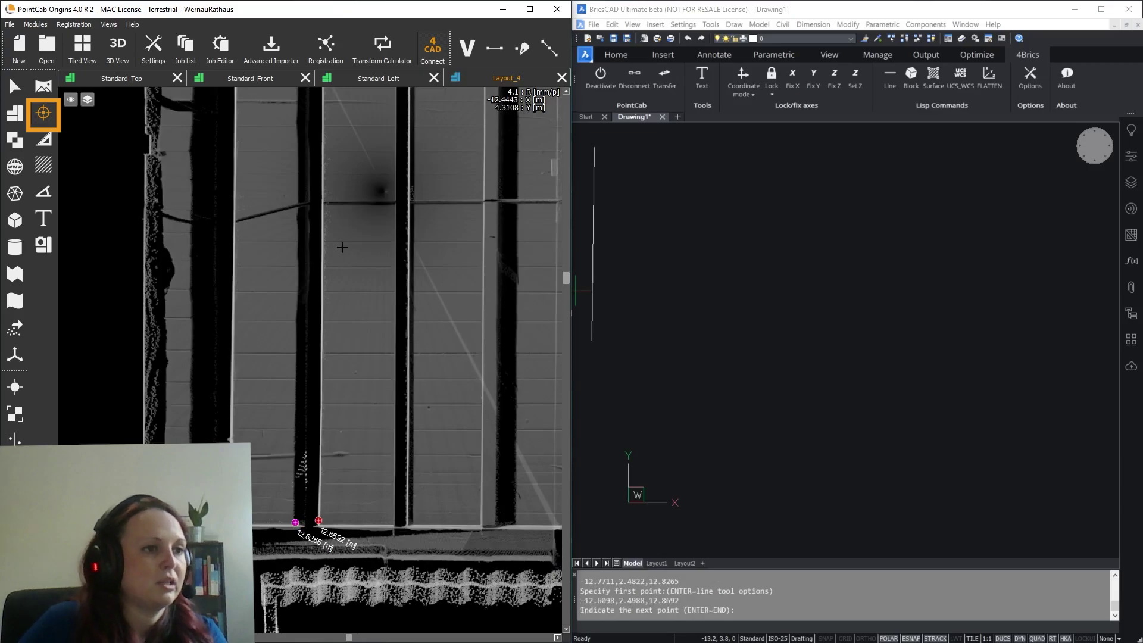
pyautogui.scroll(-4, 294, 455)
pyautogui.click(304, 184)
# Draw both long edges of the second beam, at about X -12.09 and X -11.98
pyautogui.click(335, 185)
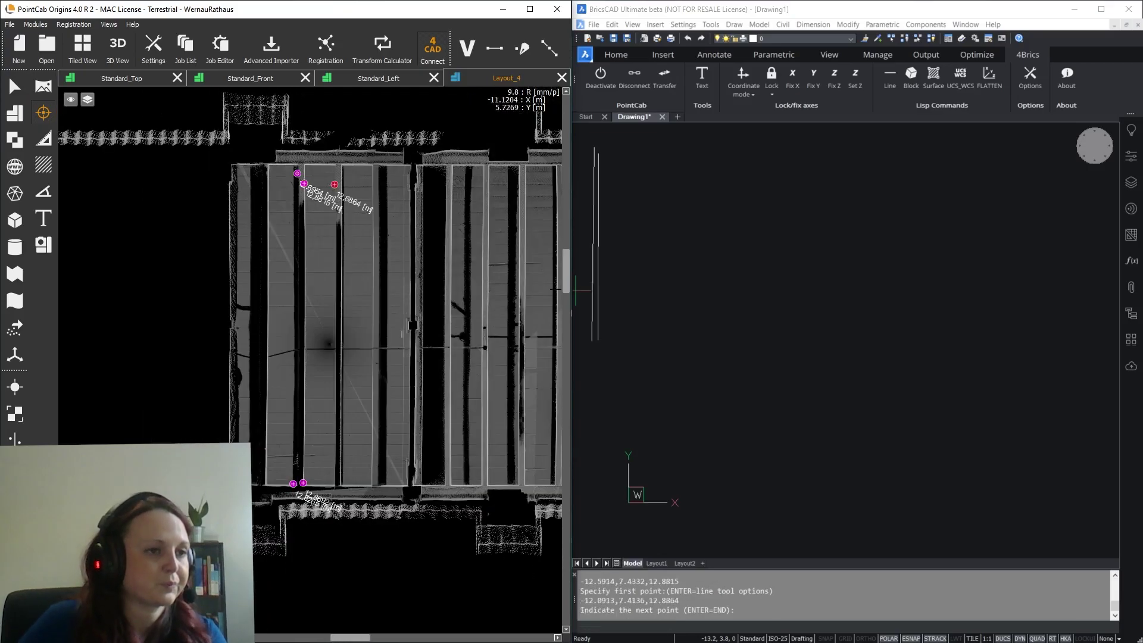
pyautogui.click(340, 475)
pyautogui.click(342, 185)
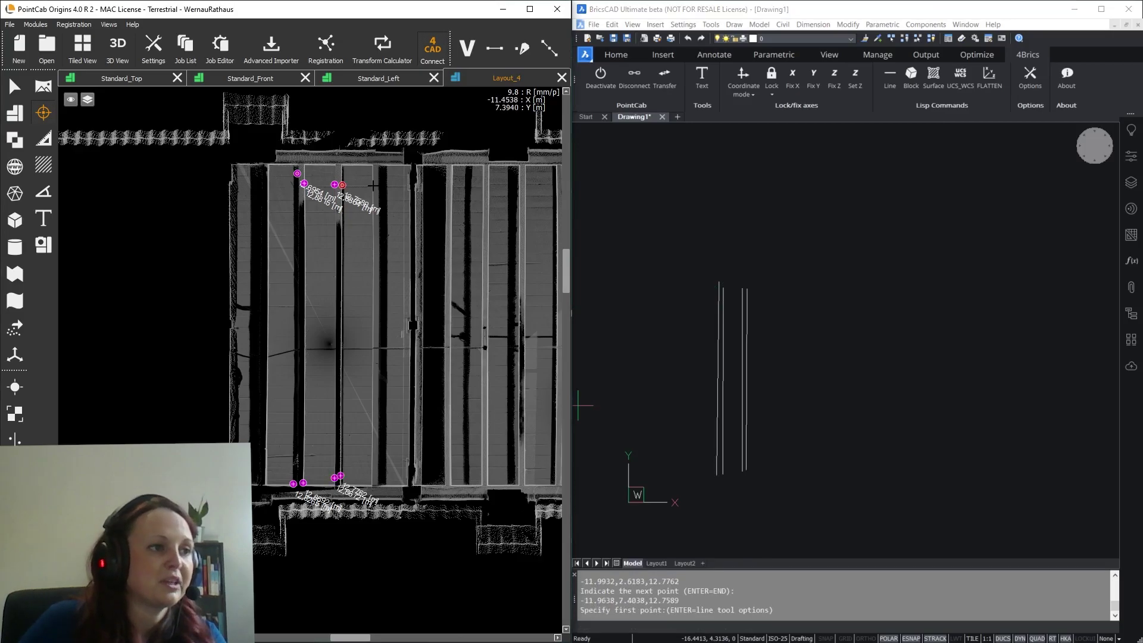
# Draw both long edges of the third beam, at about X -11.49 and X -11.38
pyautogui.click(373, 185)
pyautogui.scroll(2, 381, 186)
pyautogui.moveTo(359, 449); pyautogui.dragTo(349, 316, button='middle')
pyautogui.click(350, 486)
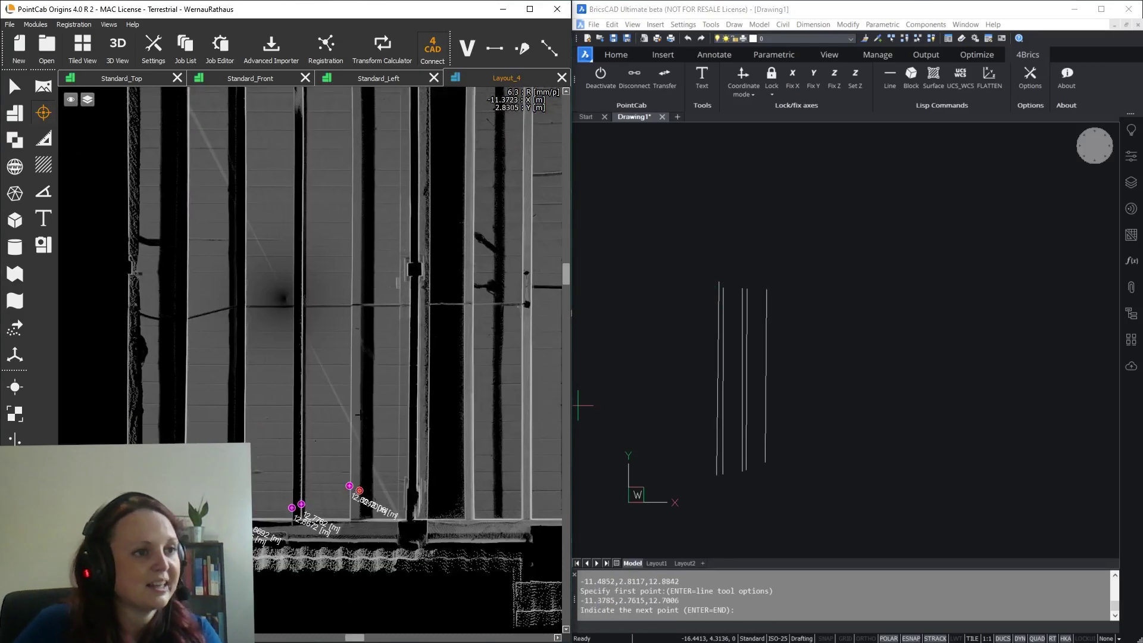
pyautogui.scroll(-1, 282, 398)
pyautogui.click(339, 153)
# Draw the fourth pair of beam edges, at about X -10.96 and X -10.87
pyautogui.click(370, 134)
pyautogui.click(369, 467)
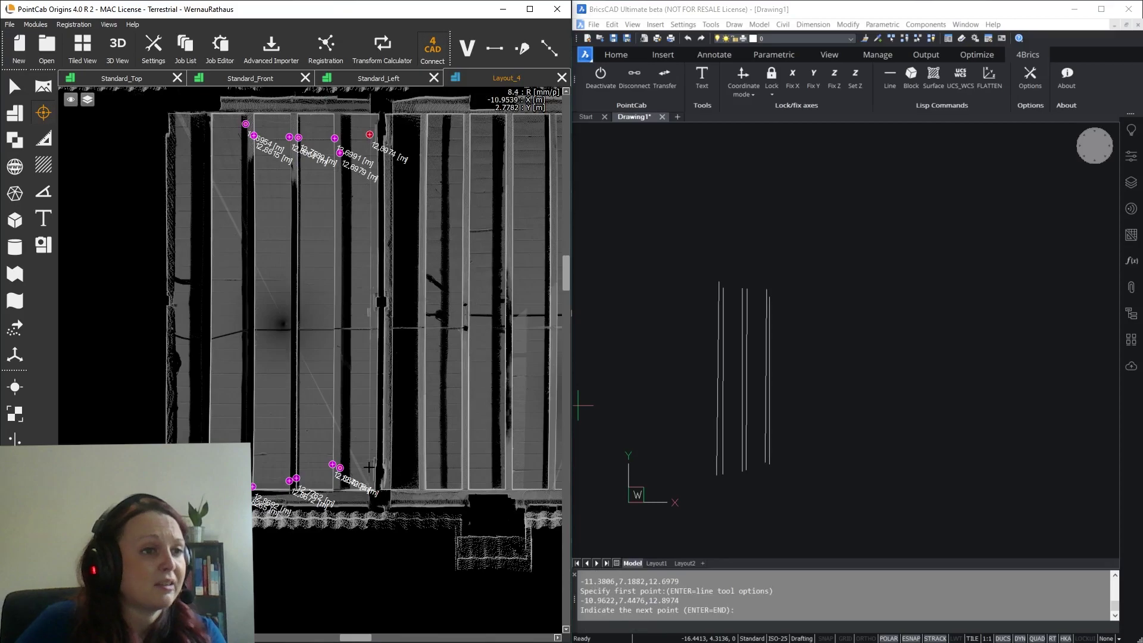
pyautogui.click(377, 461)
pyautogui.click(376, 156)
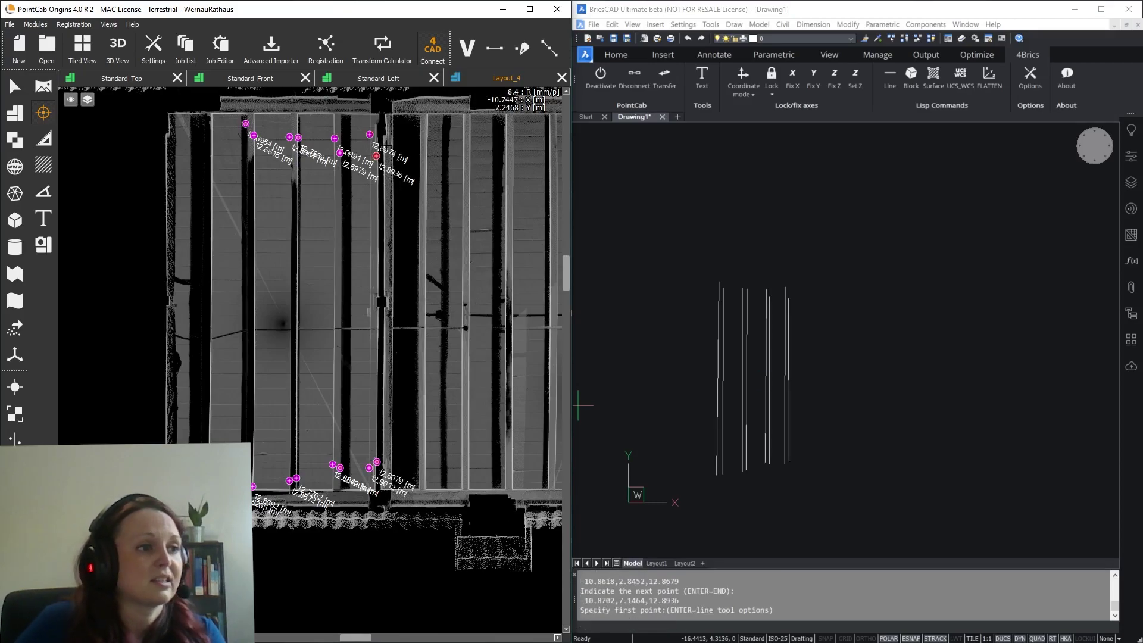
# Draw the fifth pair of beam edges, at about X -10.78 and X -10.67
pyautogui.click(384, 141)
pyautogui.click(383, 458)
pyautogui.click(389, 445)
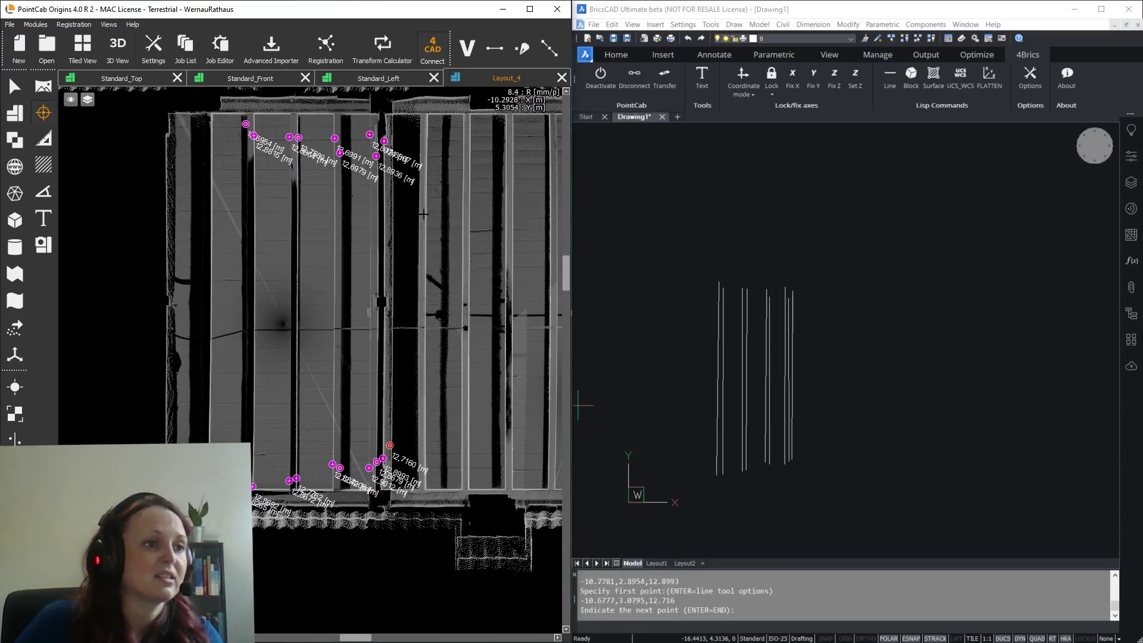
pyautogui.click(392, 144)
# Draw the beam edges at about X -10.25 and X -10.16, plus the first edge of the following beam
pyautogui.click(420, 138)
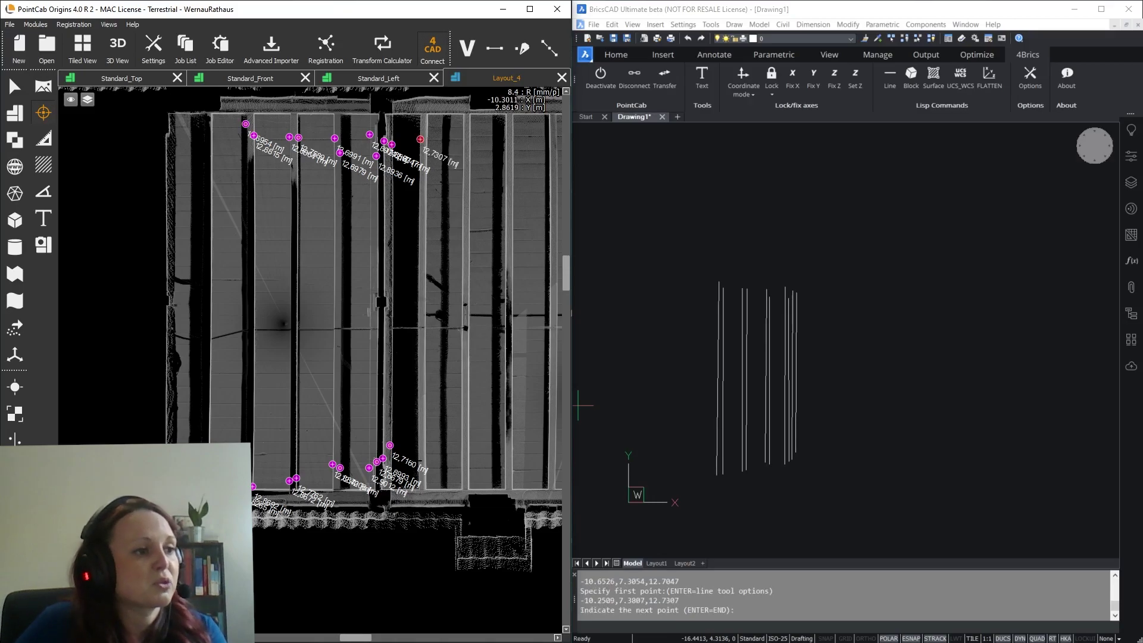
pyautogui.click(416, 460)
pyautogui.click(425, 476)
pyautogui.click(427, 138)
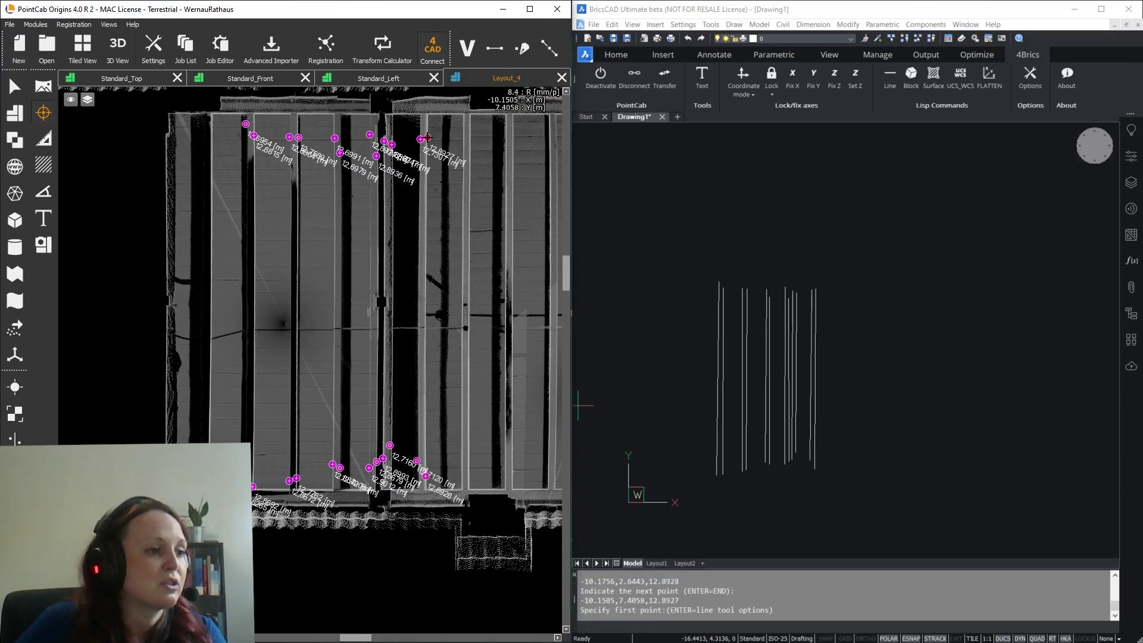
pyautogui.click(463, 131)
pyautogui.click(463, 475)
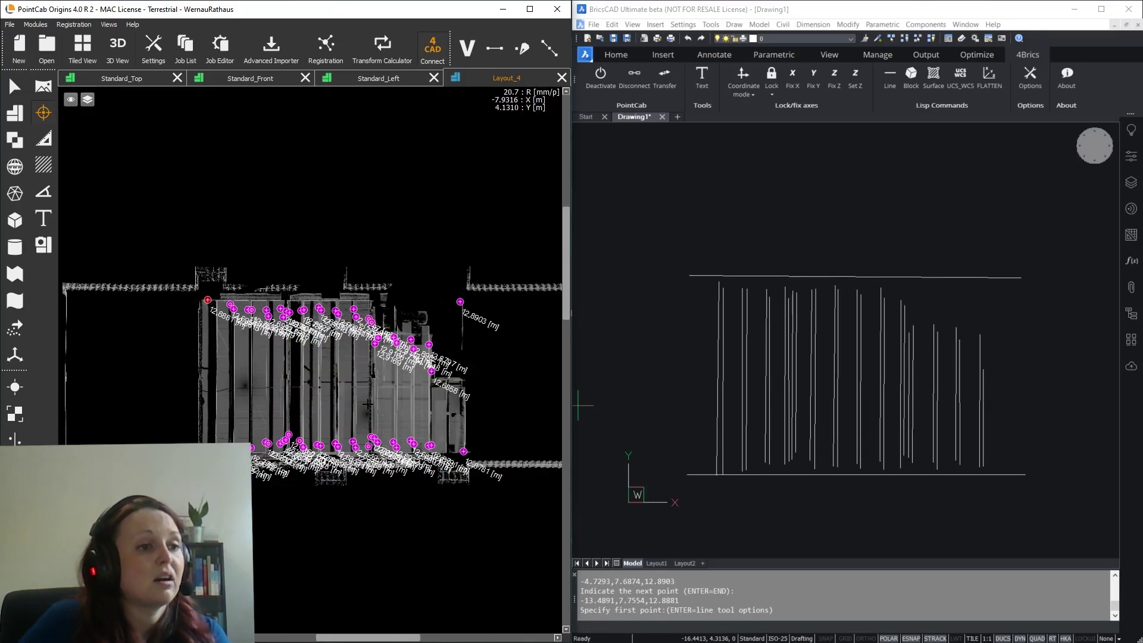
# Extend the lower ends of all the beam lines to the lower wall line, using that wall line as the boundary
pyautogui.click(620, 55)
pyautogui.click(829, 70)
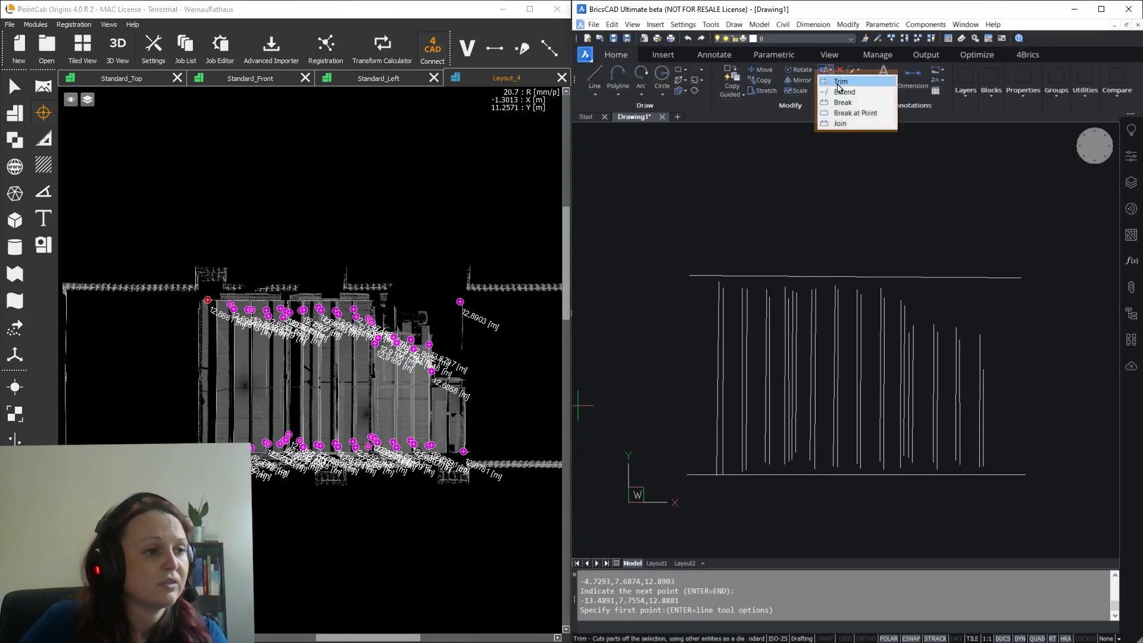
pyautogui.click(866, 97)
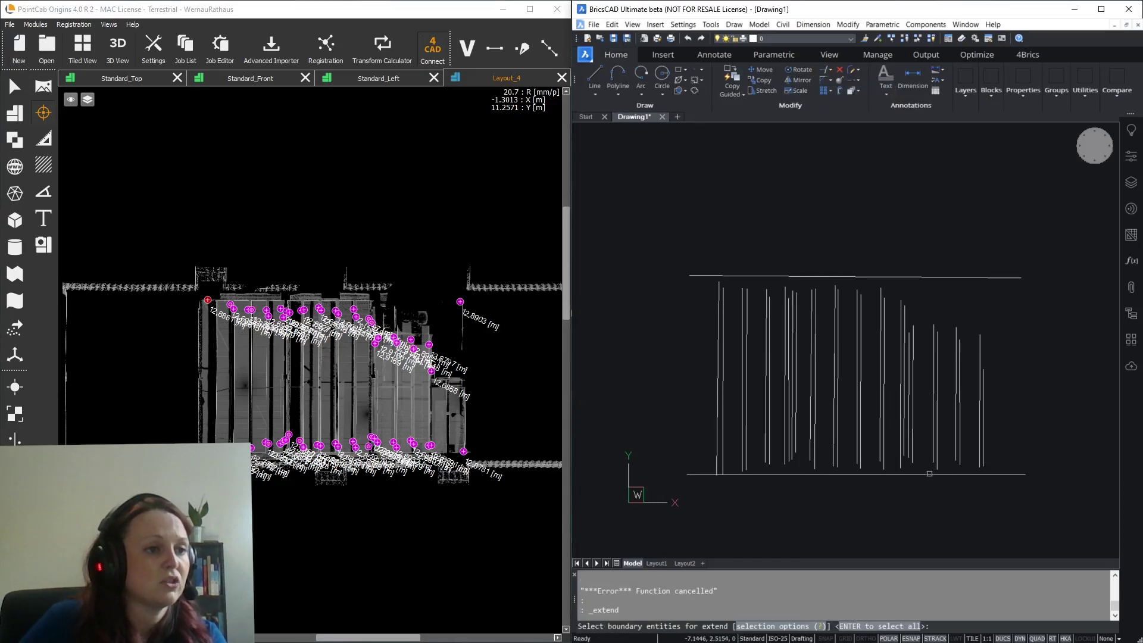
pyautogui.click(928, 474)
pyautogui.press('Return')
pyautogui.click(1008, 447)
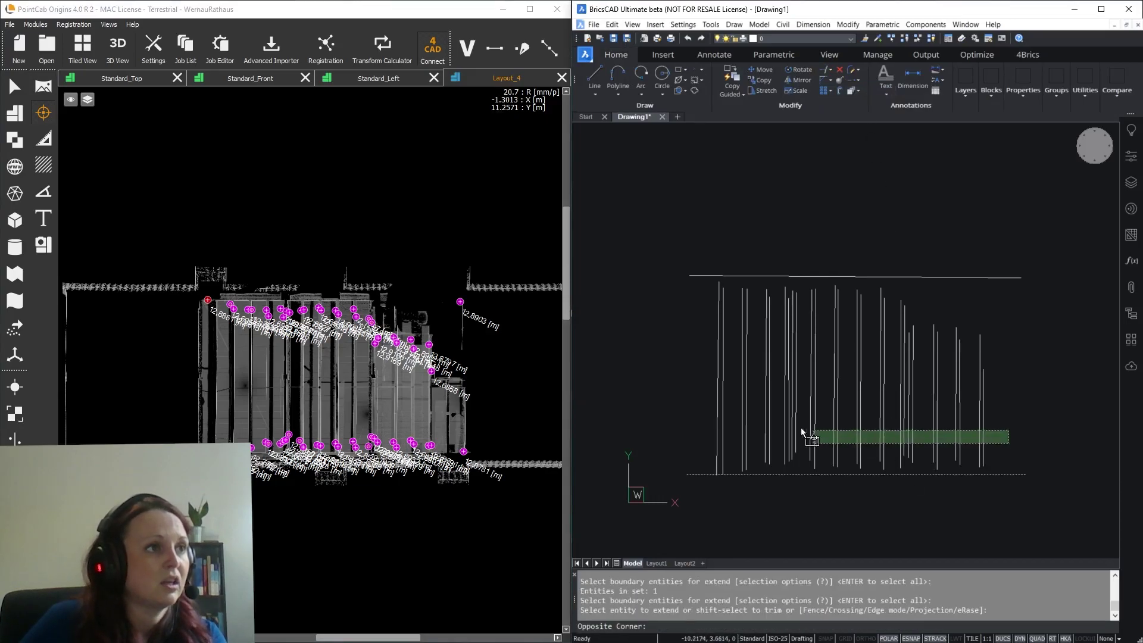
pyautogui.click(655, 408)
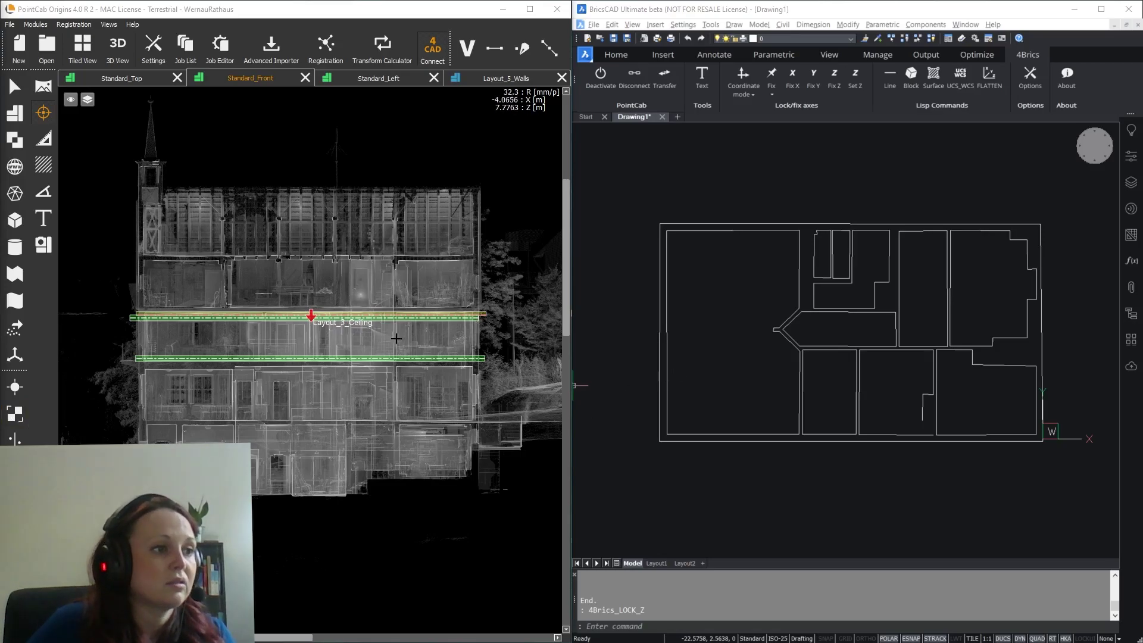
# From the Standard_Front view, open the floor-level section Layout_3_Floor in PointCab
pyautogui.scroll(2, 363, 314)
pyautogui.scroll(4, 258, 347)
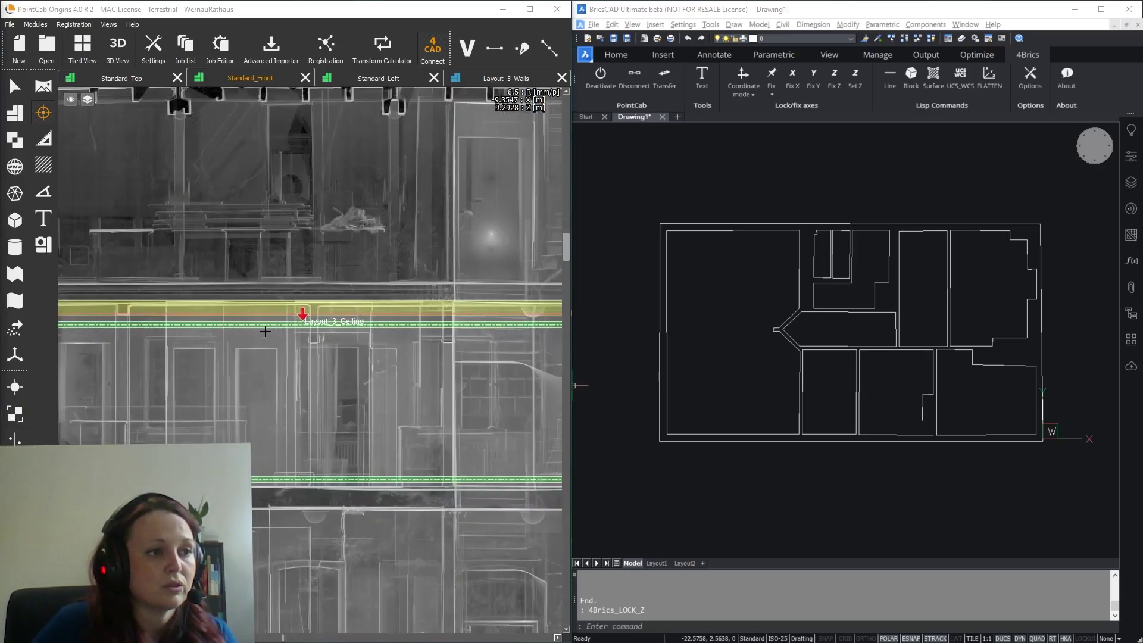
pyautogui.moveTo(244, 423); pyautogui.dragTo(304, 366, button='middle')
pyautogui.press('Escape')
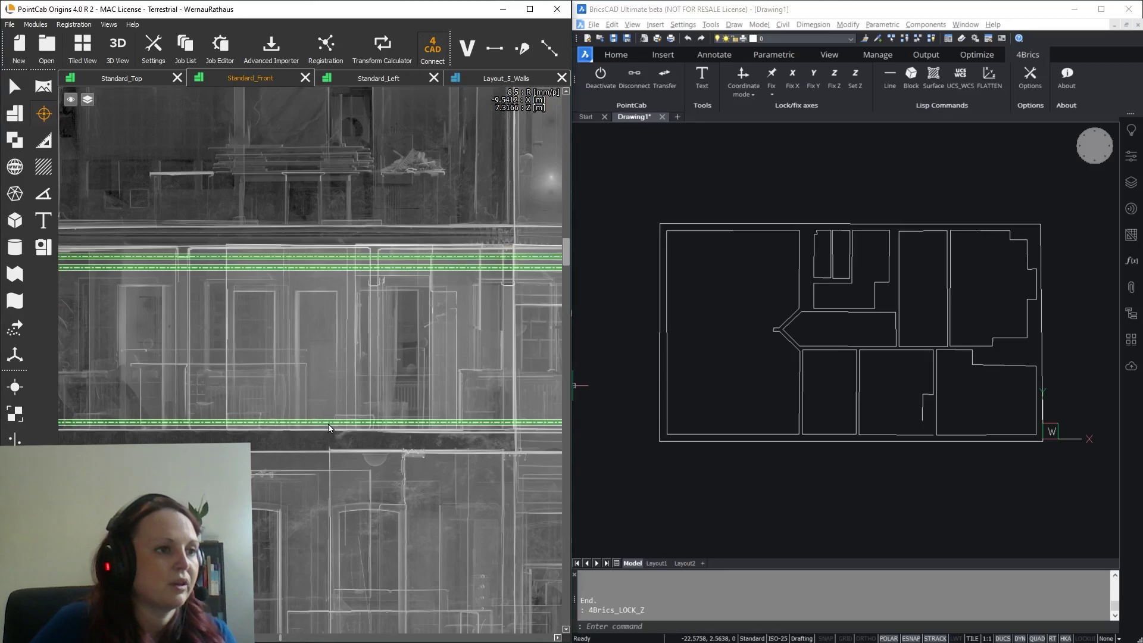
pyautogui.rightClick(328, 423)
pyautogui.click(345, 486)
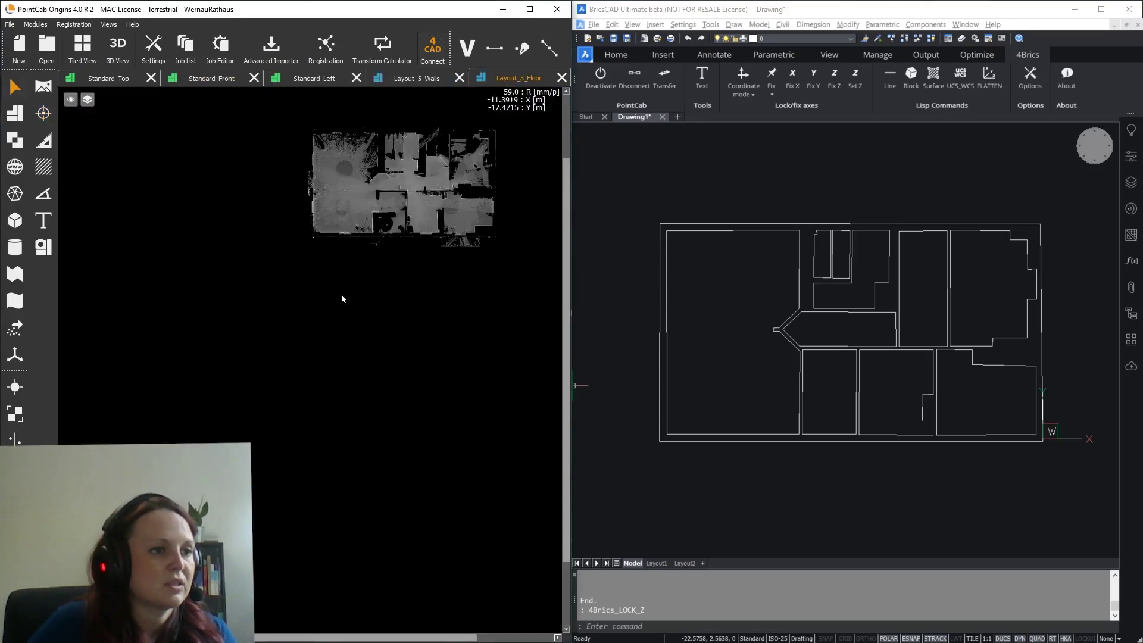
pyautogui.scroll(4, 357, 360)
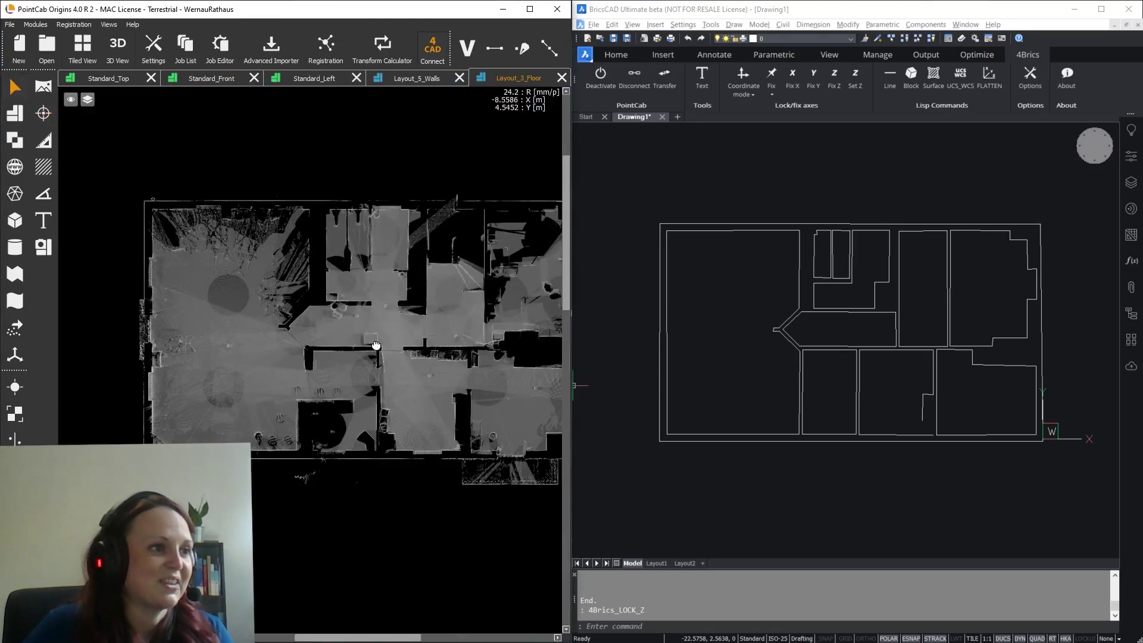
pyautogui.moveTo(351, 353); pyautogui.dragTo(346, 353, button='middle')
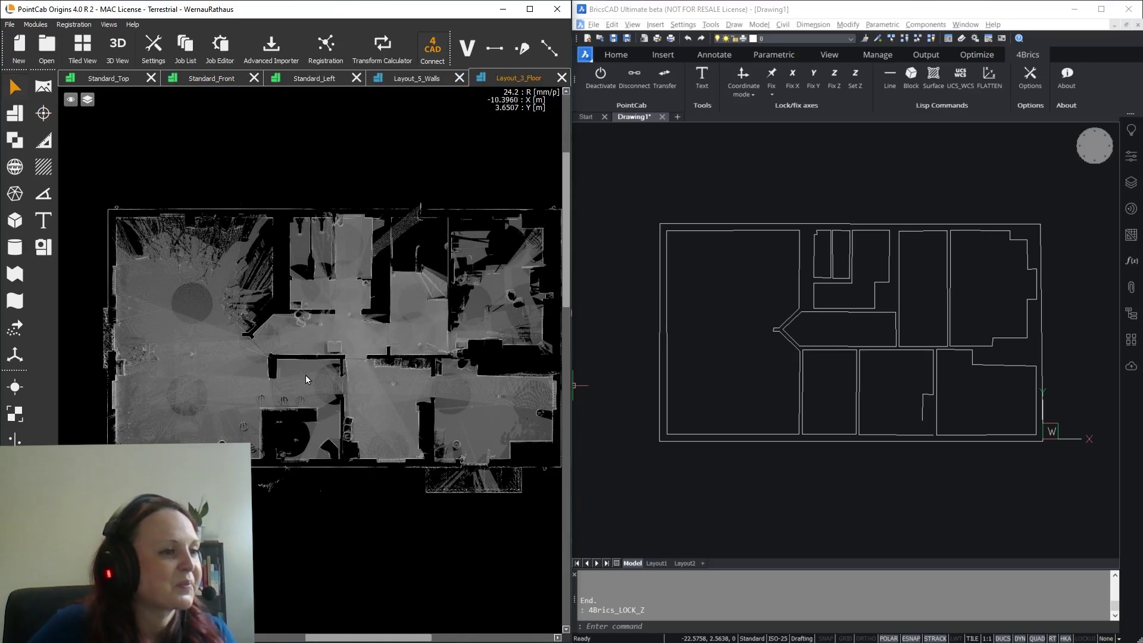
# Start the PC_Tools block insertion in BricsCAD with the Hoehe_Boden block and its Z height attribute
pyautogui.click(913, 83)
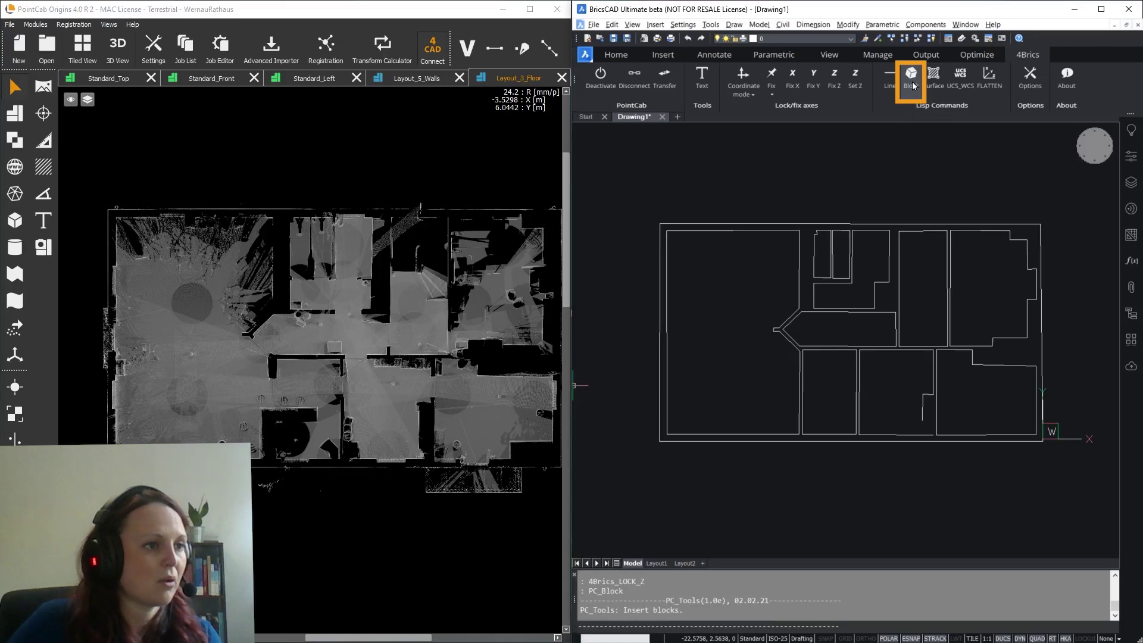
pyautogui.click(891, 230)
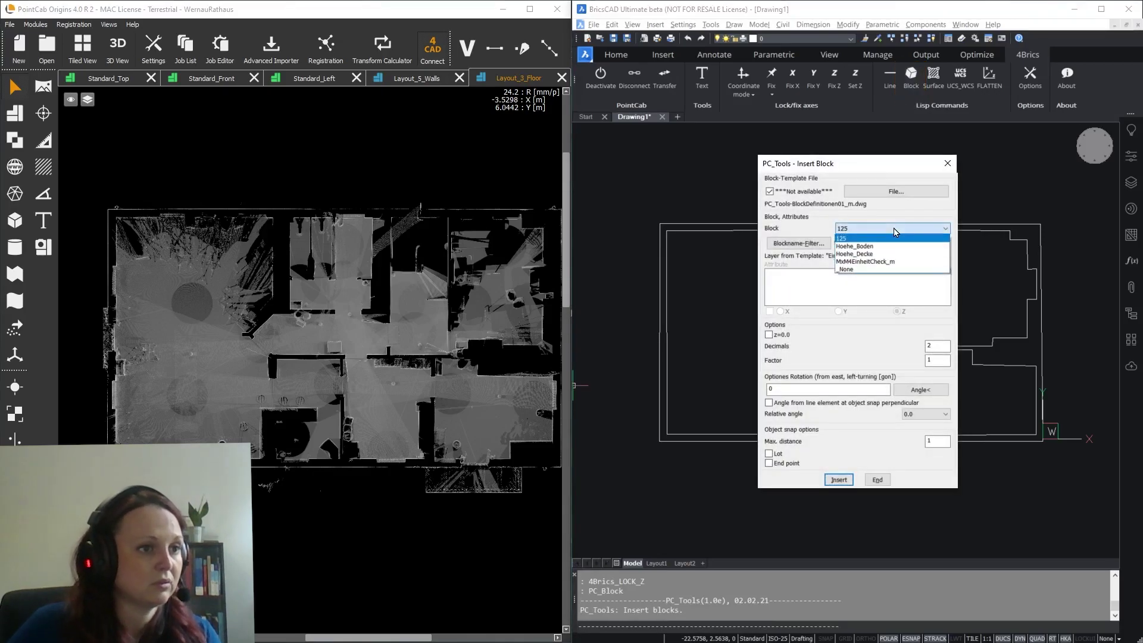
pyautogui.click(929, 247)
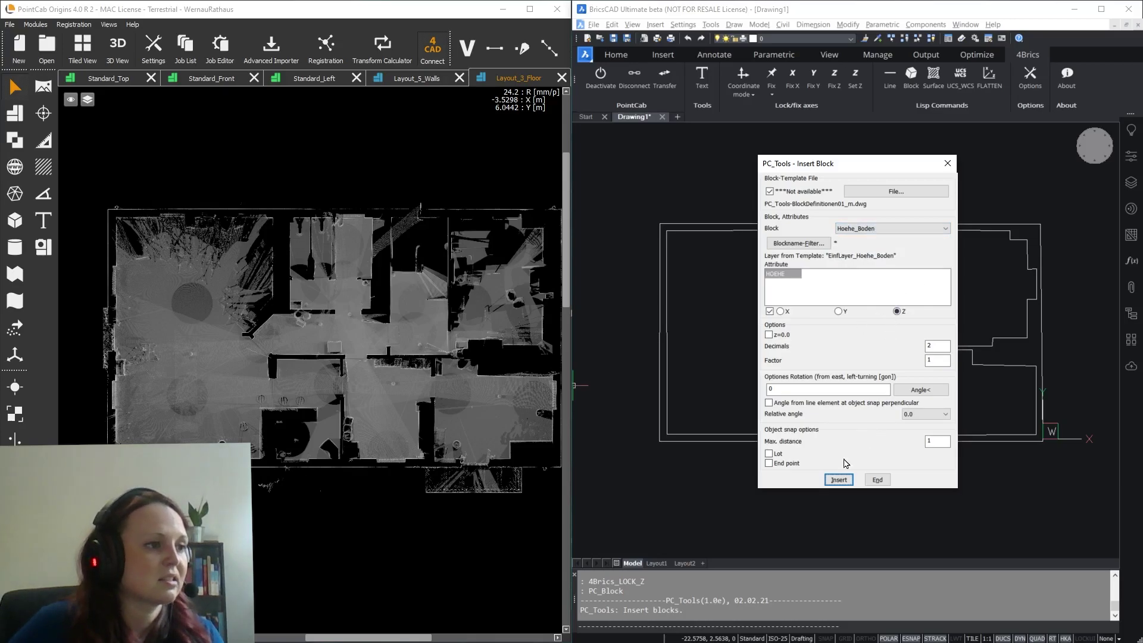
pyautogui.click(838, 479)
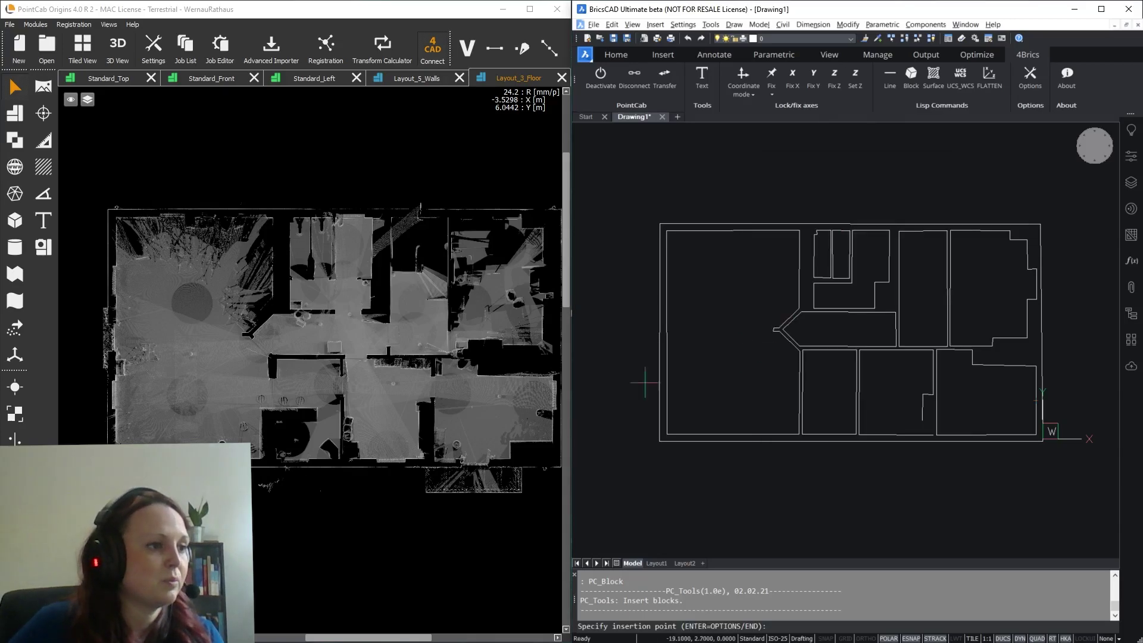
# Insert floor-height blocks in the rooms by picking points on the Layout_3_Floor plan in PointCab
pyautogui.click(52, 122)
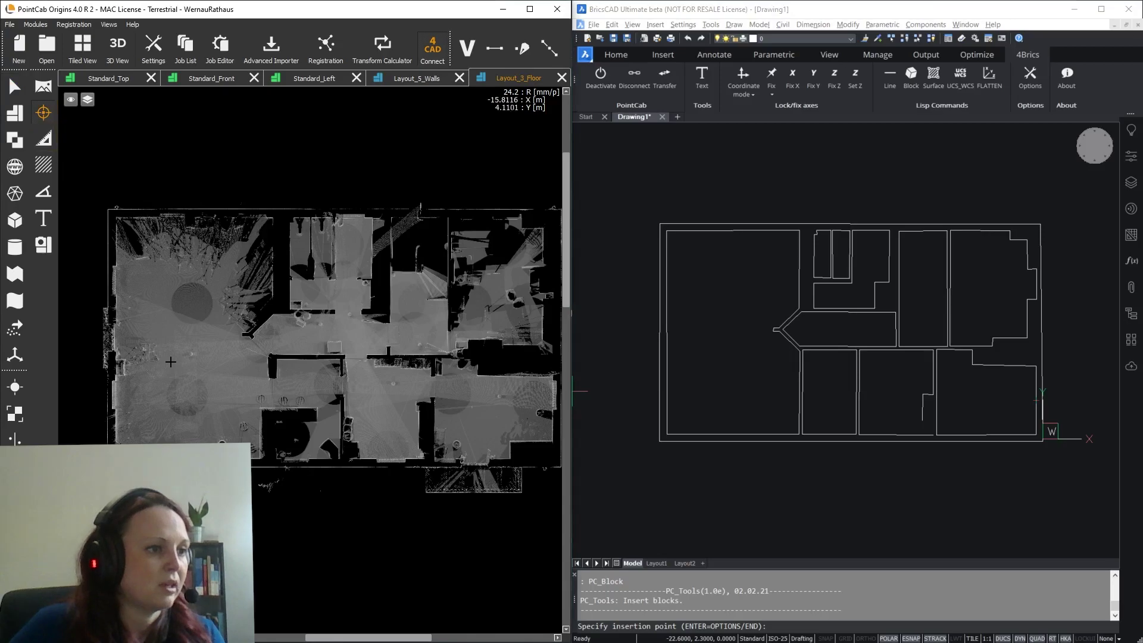
pyautogui.moveTo(187, 434); pyautogui.dragTo(288, 411, button='middle')
pyautogui.click(287, 407)
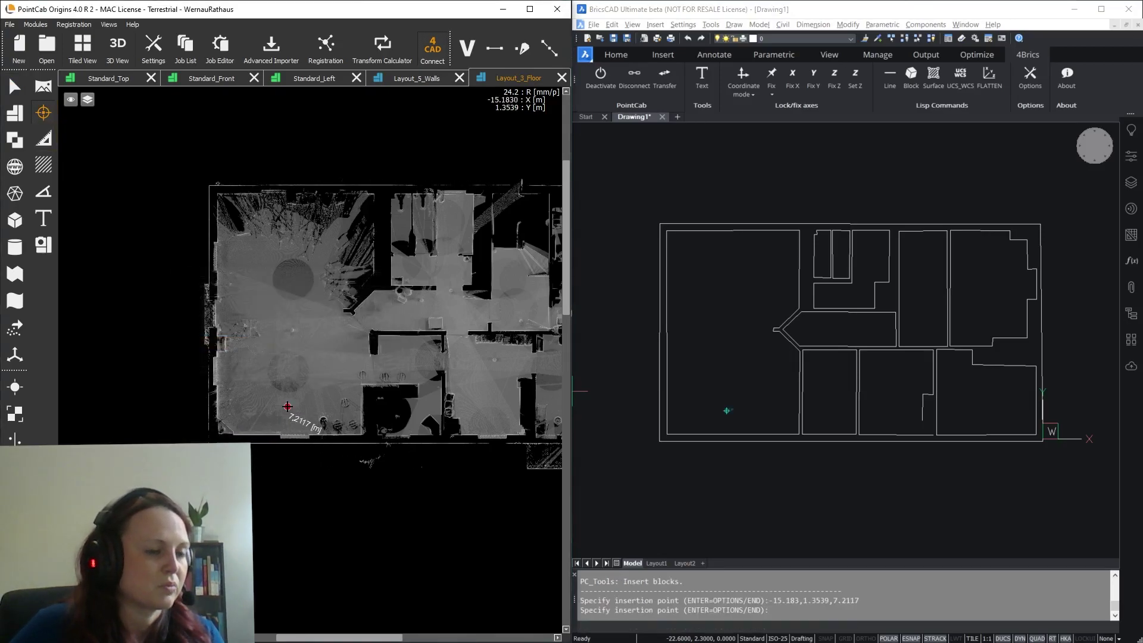
pyautogui.scroll(6, 717, 434)
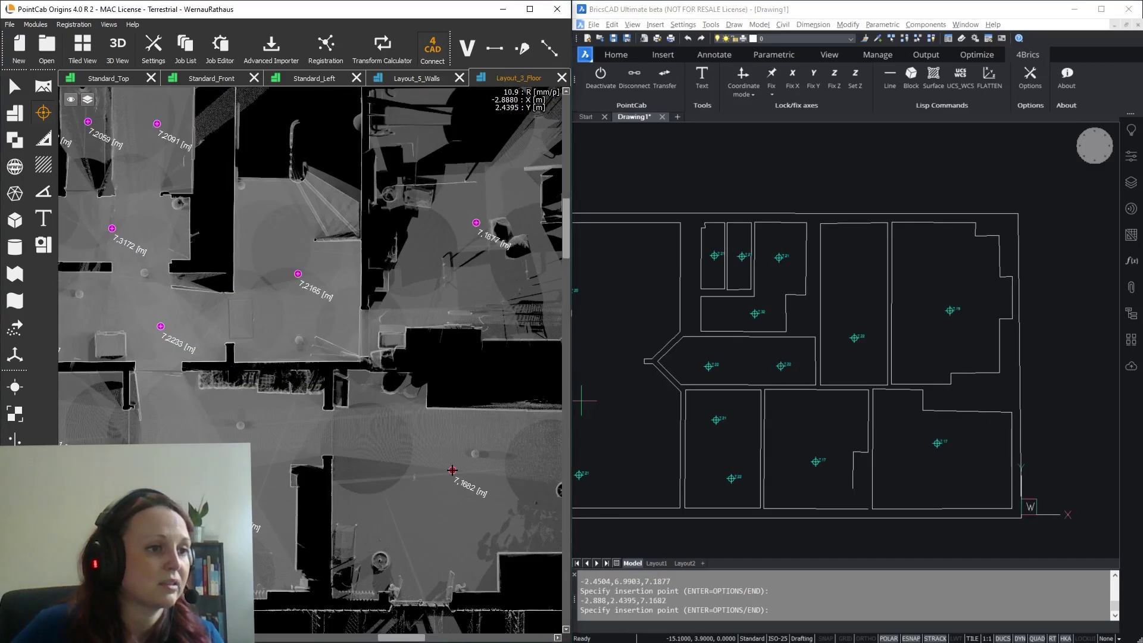
# Reopen the block insertion options in BricsCAD and continue inserting with the Hoehe_Decke ceiling-height block
pyautogui.click(690, 624)
pyautogui.press('Return')
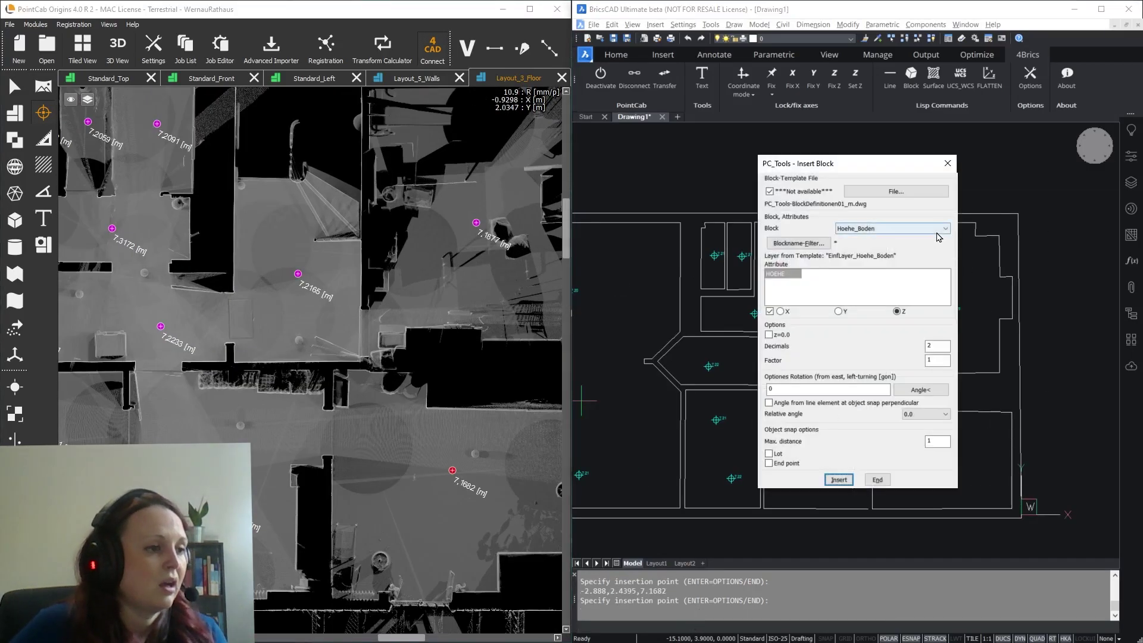
pyautogui.click(936, 232)
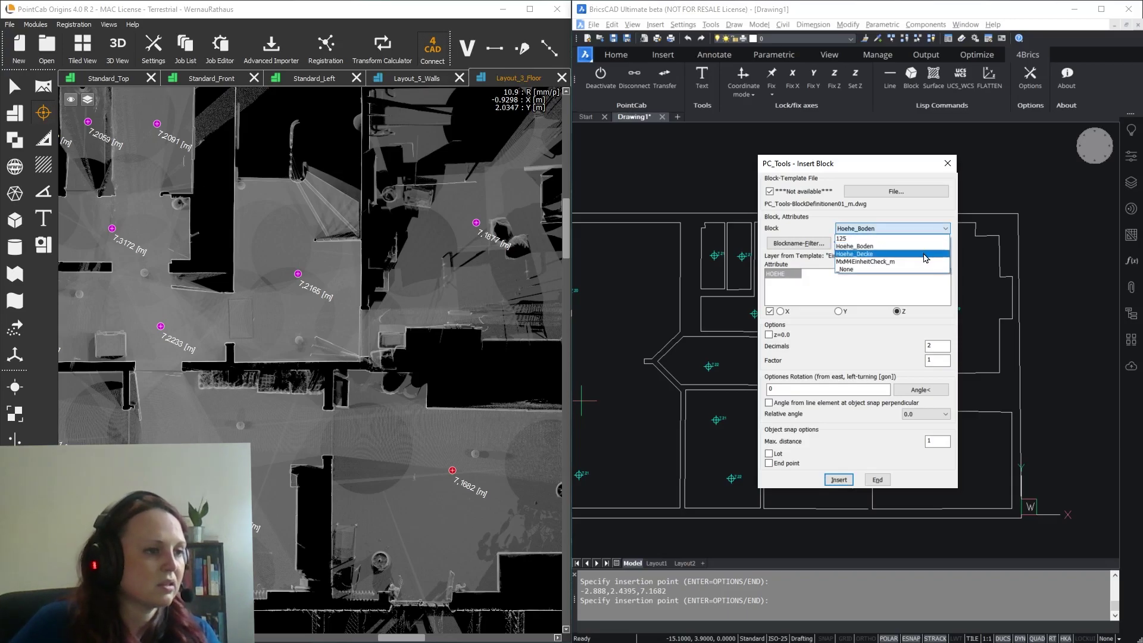
pyautogui.click(926, 255)
pyautogui.click(839, 480)
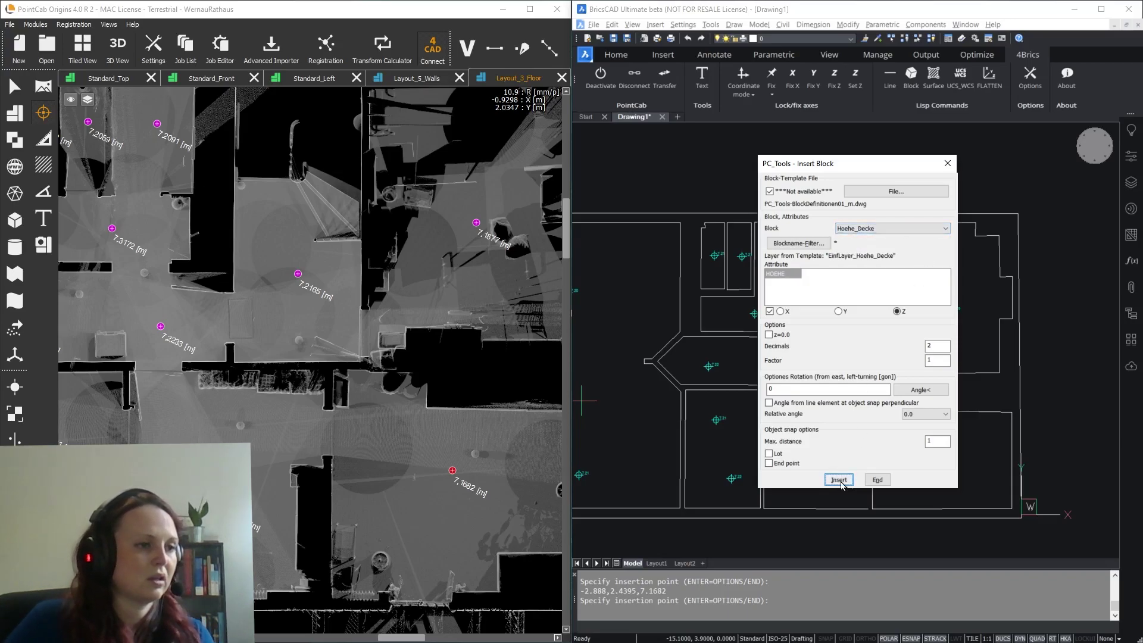
# From the Standard_Front view, open the ceiling-level section Layout_3_Ceiling in PointCab
pyautogui.click(211, 78)
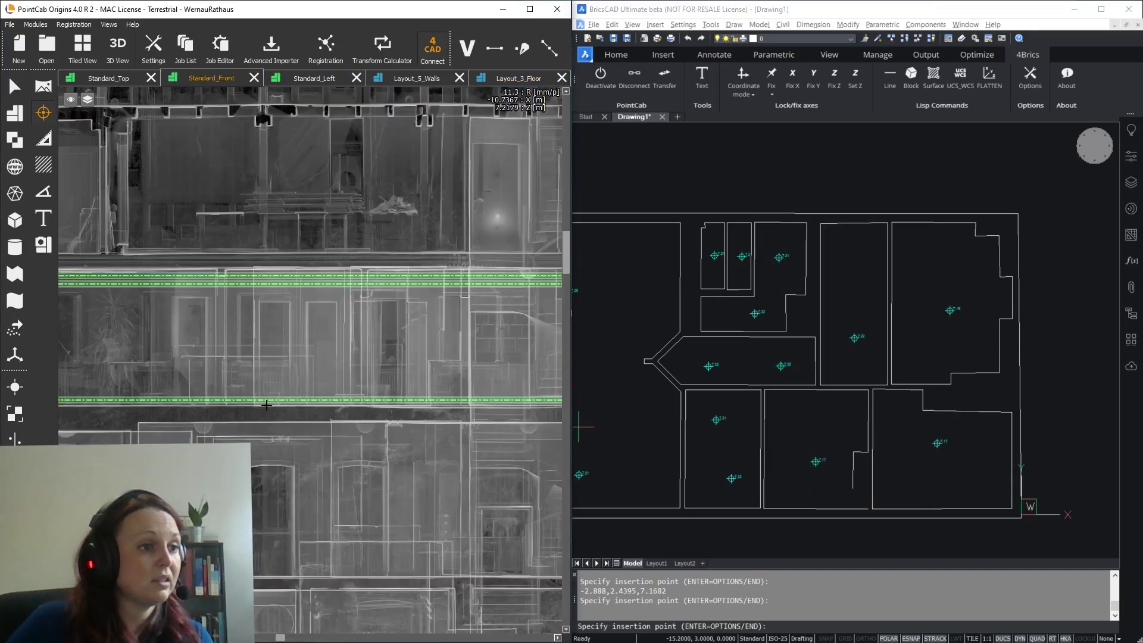
pyautogui.scroll(3, 305, 266)
pyautogui.rightClick(306, 266)
pyautogui.click(333, 326)
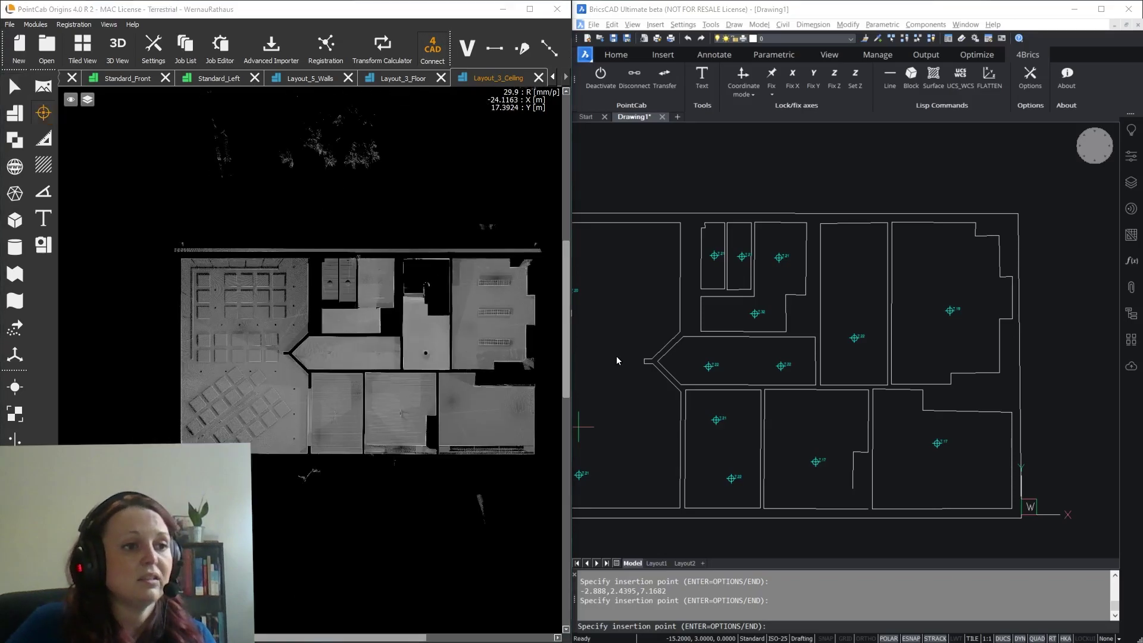
# Insert two ceiling-height blocks in the large room by picking ceiling points between and among the coffered panels
pyautogui.moveTo(617, 359); pyautogui.dragTo(706, 357, button='middle')
pyautogui.scroll(2, 241, 334)
pyautogui.click(250, 311)
pyautogui.scroll(1, 238, 407)
pyautogui.click(283, 410)
pyautogui.scroll(5, 667, 315)
pyautogui.scroll(-5, 712, 375)
pyautogui.moveTo(668, 432); pyautogui.dragTo(712, 375, button='middle')
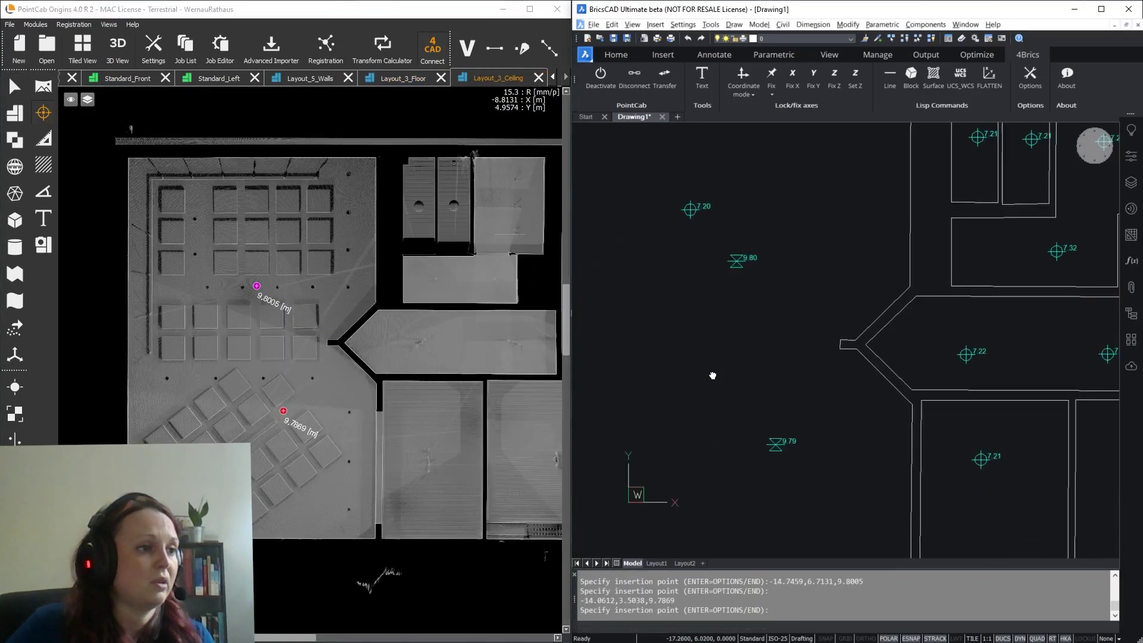
# Insert ceiling-height blocks in the remaining rooms and the corridor from points on the Layout_3_Ceiling plan
pyautogui.moveTo(434, 474); pyautogui.dragTo(297, 480, button='middle')
pyautogui.click(297, 488)
pyautogui.click(405, 480)
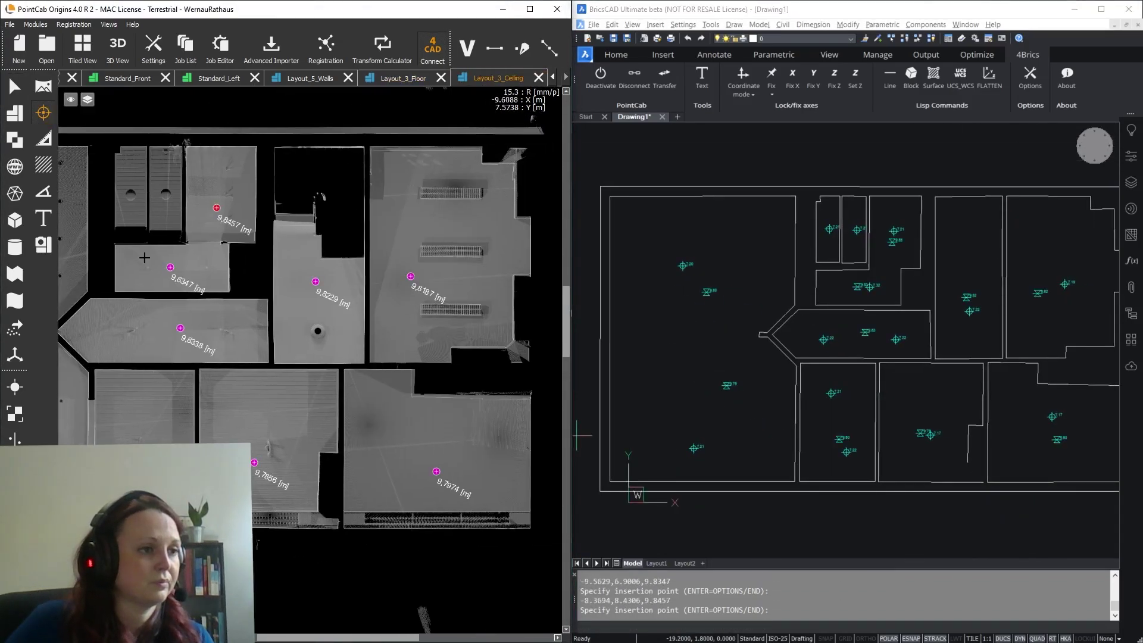
pyautogui.scroll(-2, 250, 381)
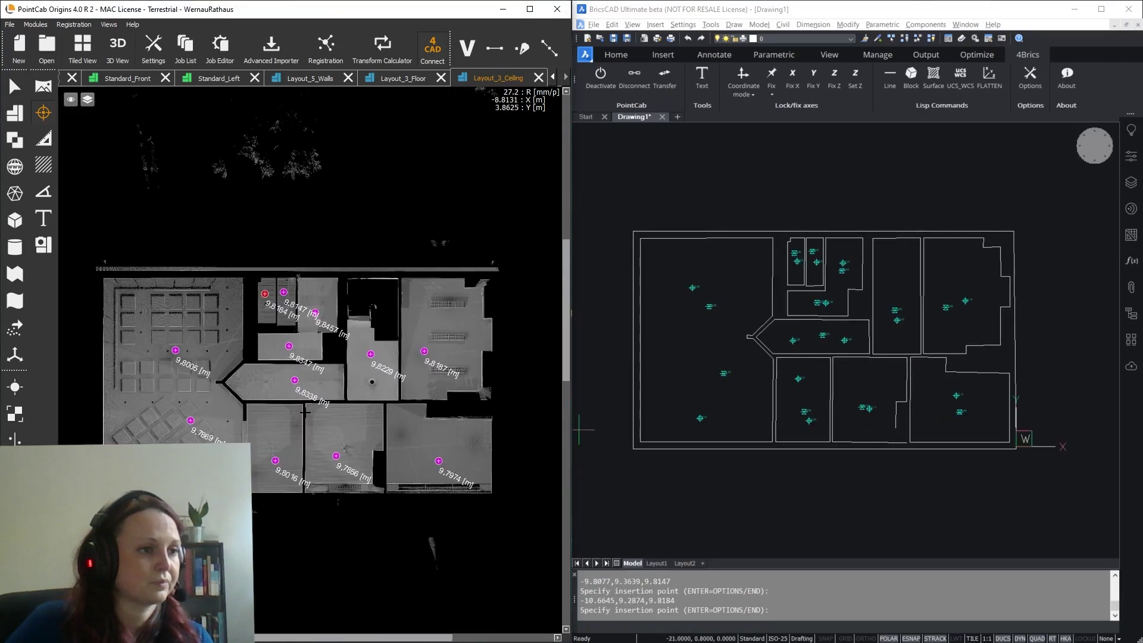
# Open the panorama view of scan OG2_006 and insert another ceiling-height block from a point on the corridor ceiling
pyautogui.scroll(2, 257, 408)
pyautogui.click(352, 352)
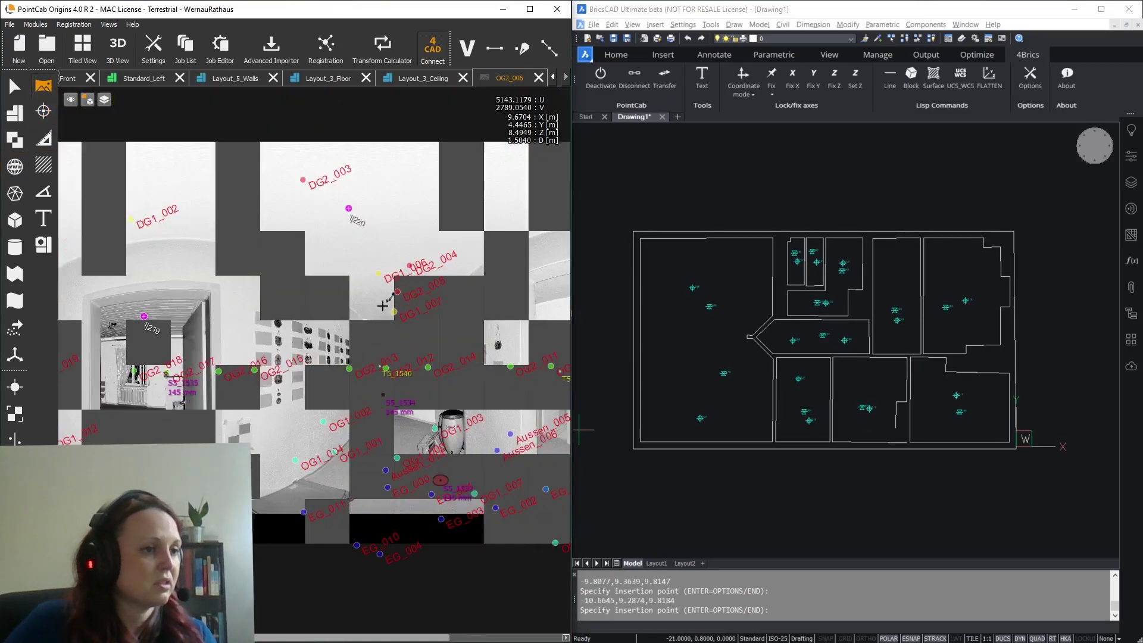
pyautogui.scroll(2, 383, 306)
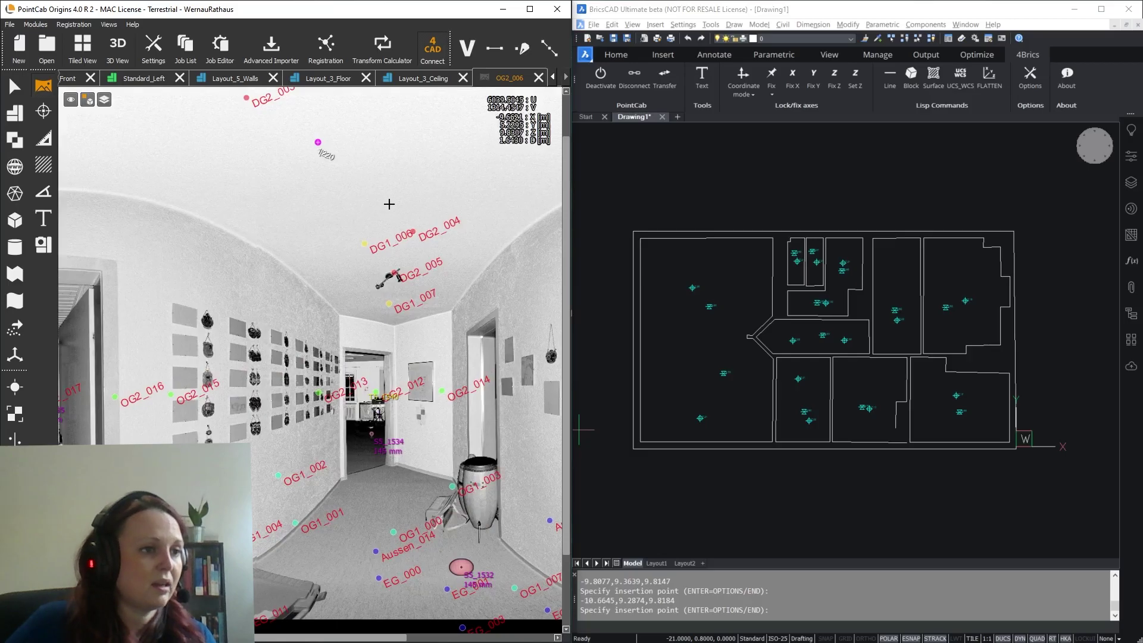
pyautogui.click(44, 112)
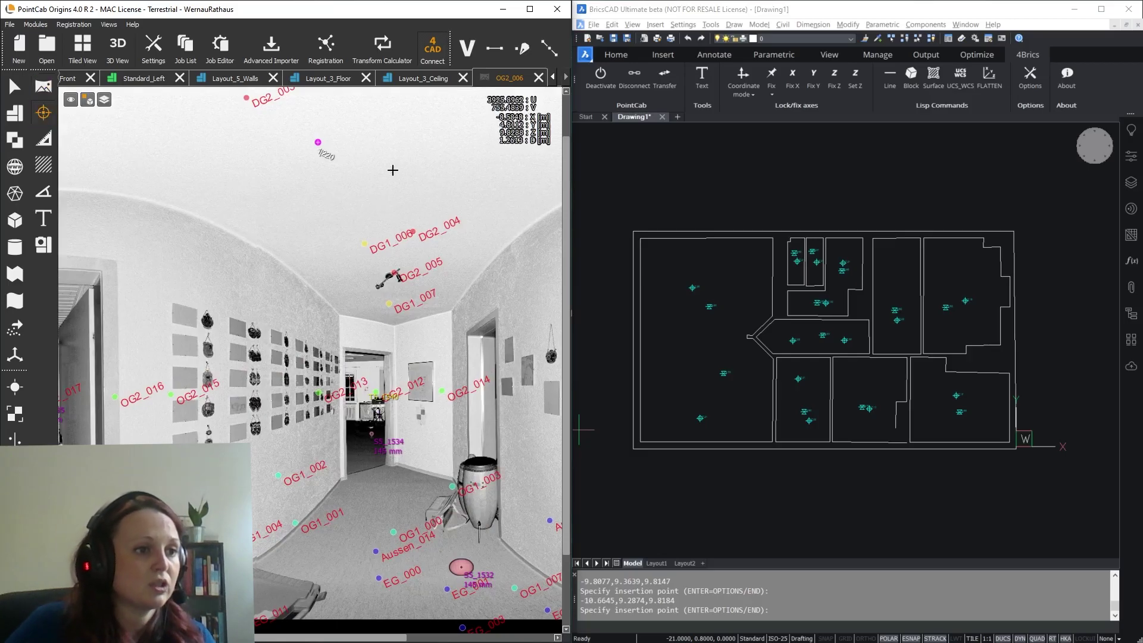
pyautogui.click(419, 188)
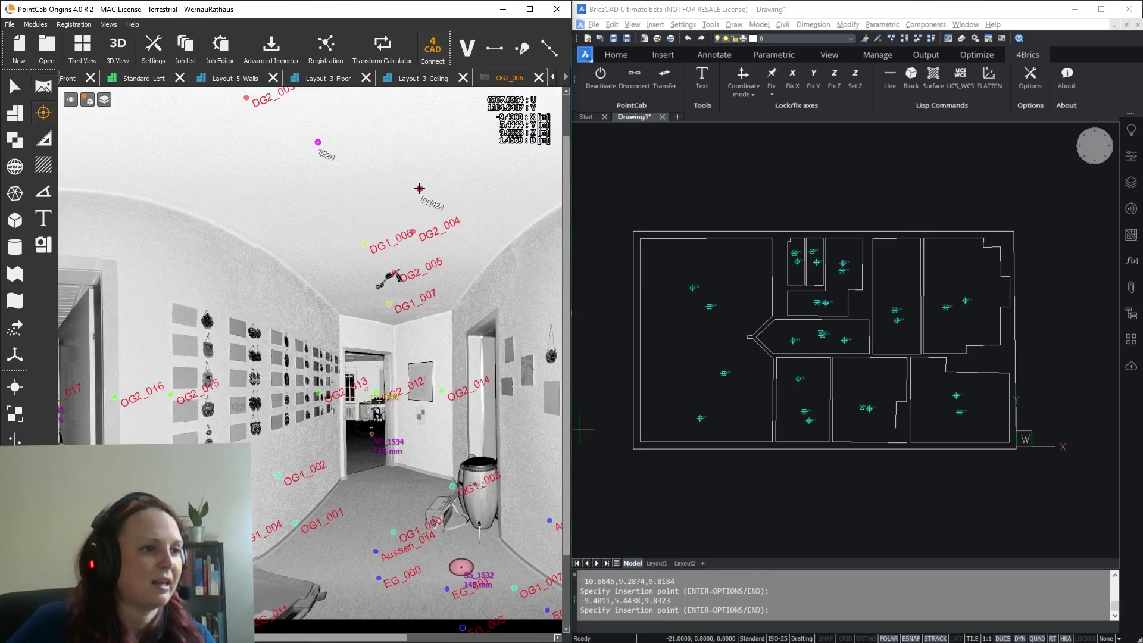
pyautogui.scroll(4, 810, 351)
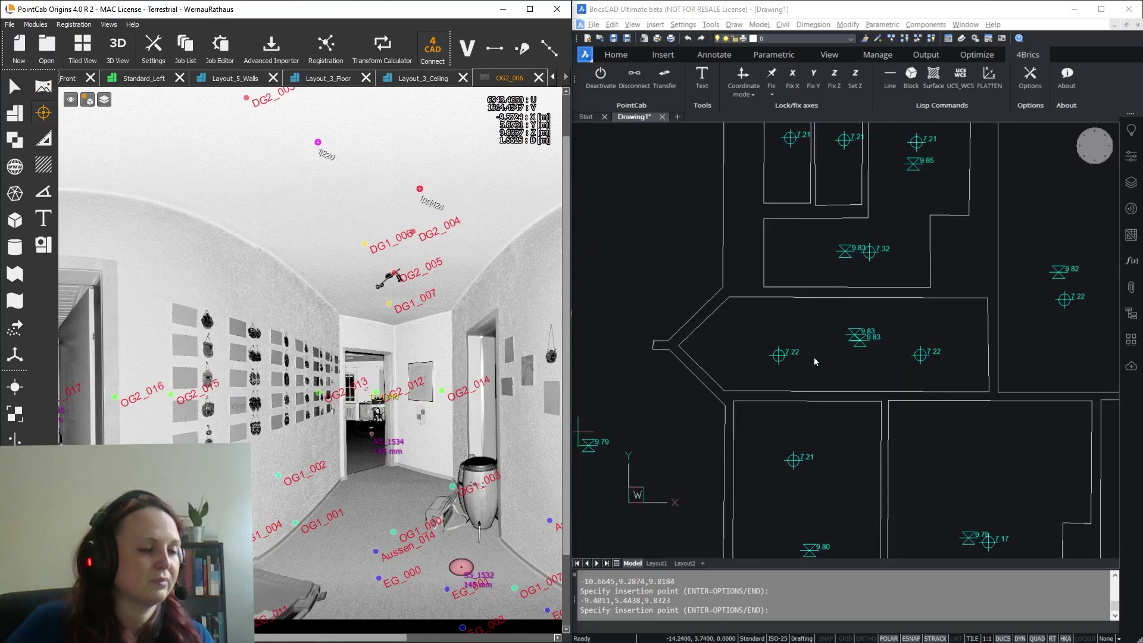
pyautogui.moveTo(834, 387)
pyautogui.mouseDown(button='middle')
pyautogui.moveTo(796, 373)
pyautogui.moveTo(768, 342)
pyautogui.mouseUp(button='middle')
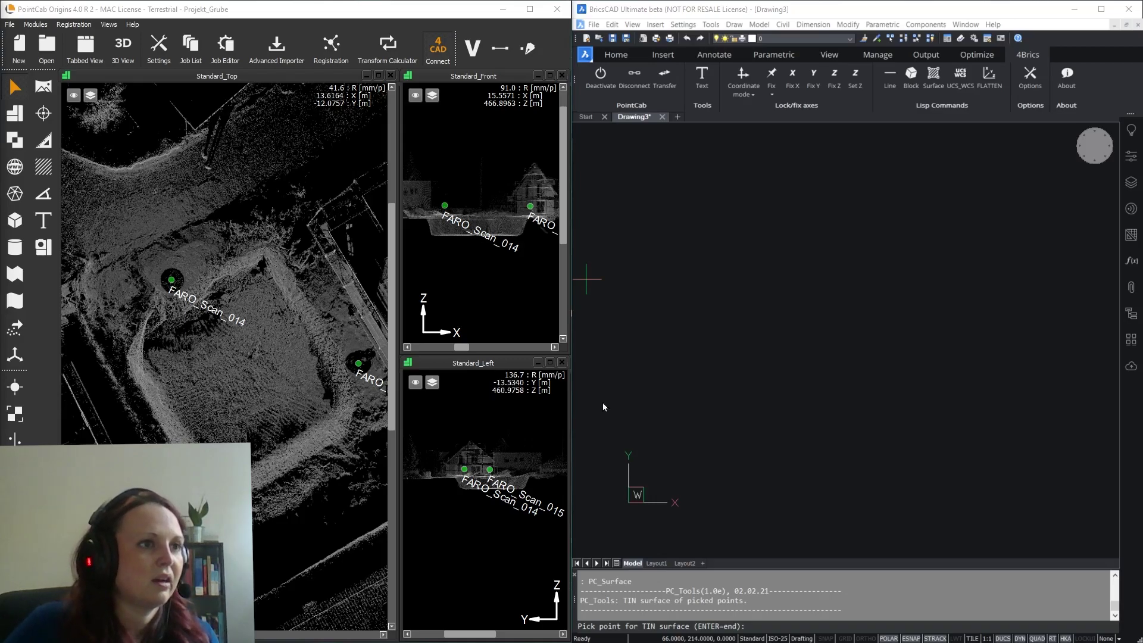
# Run the PC_Surface command and pick five TIN surface points along the left rim of the pit in Standard_Top
pyautogui.click(932, 88)
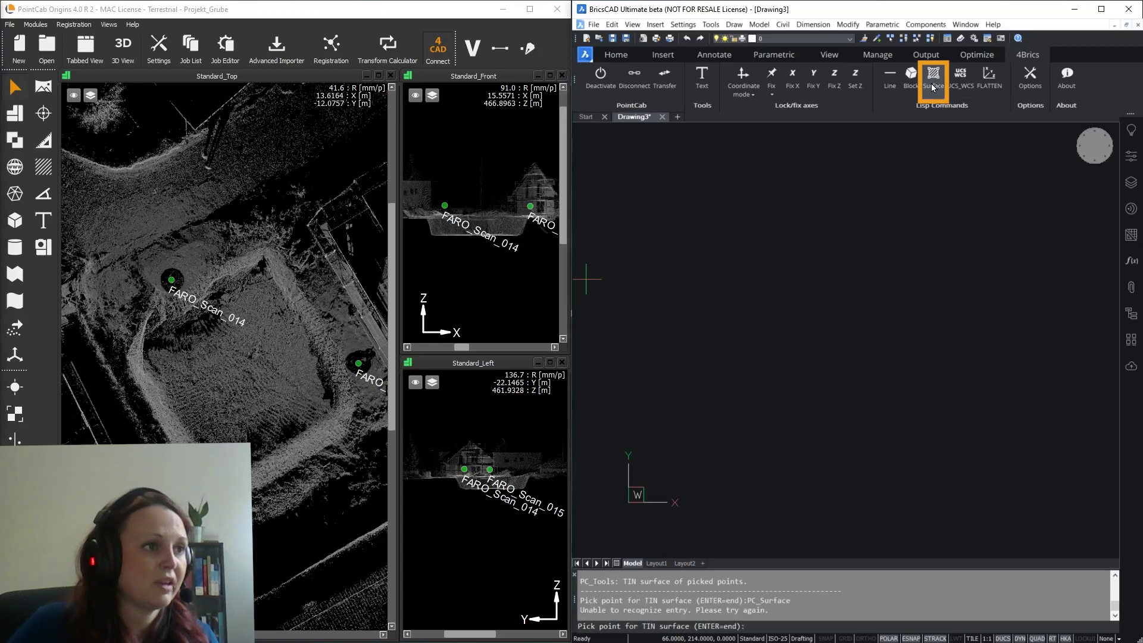
pyautogui.scroll(1, 182, 442)
pyautogui.click(43, 113)
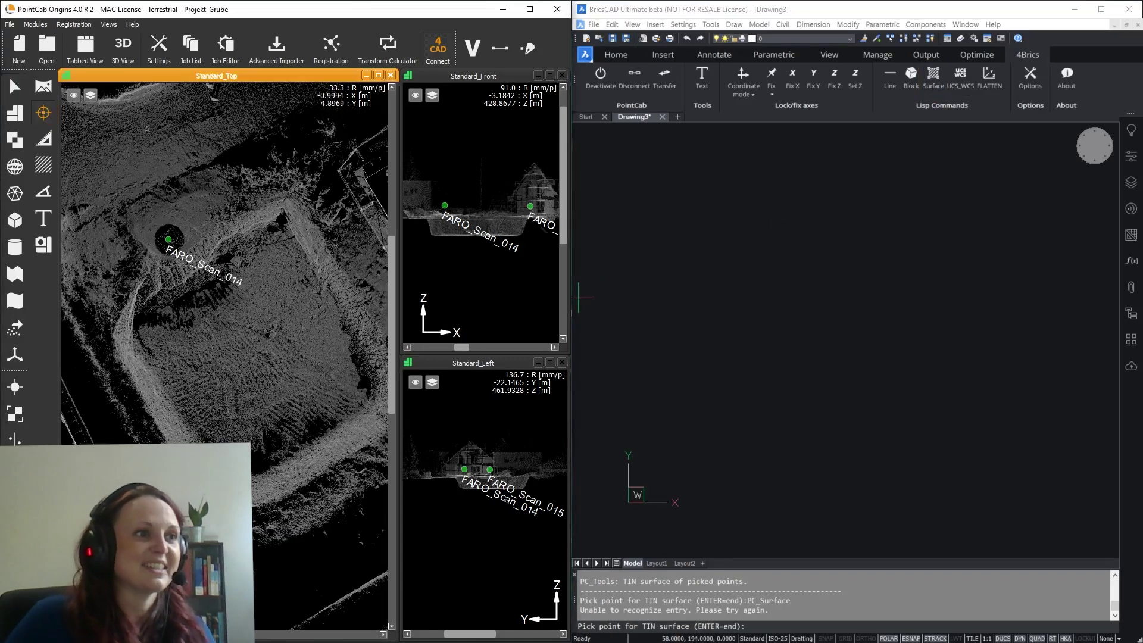
pyautogui.scroll(2, 127, 333)
pyautogui.click(131, 372)
pyautogui.click(126, 339)
pyautogui.click(129, 297)
pyautogui.click(148, 270)
pyautogui.click(178, 244)
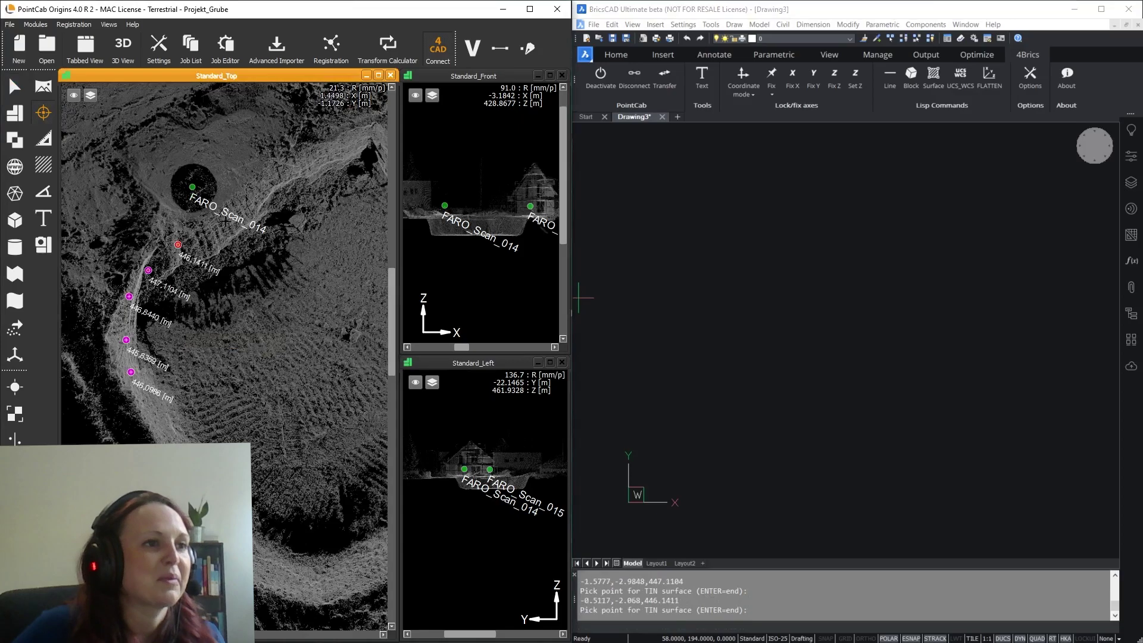
# Pick seven more TIN surface points along the upper rim of the pit, up to and around its top corner
pyautogui.click(216, 223)
pyautogui.click(245, 193)
pyautogui.click(270, 172)
pyautogui.click(304, 149)
pyautogui.click(337, 140)
pyautogui.click(359, 126)
pyautogui.scroll(3, 348, 213)
pyautogui.click(288, 240)
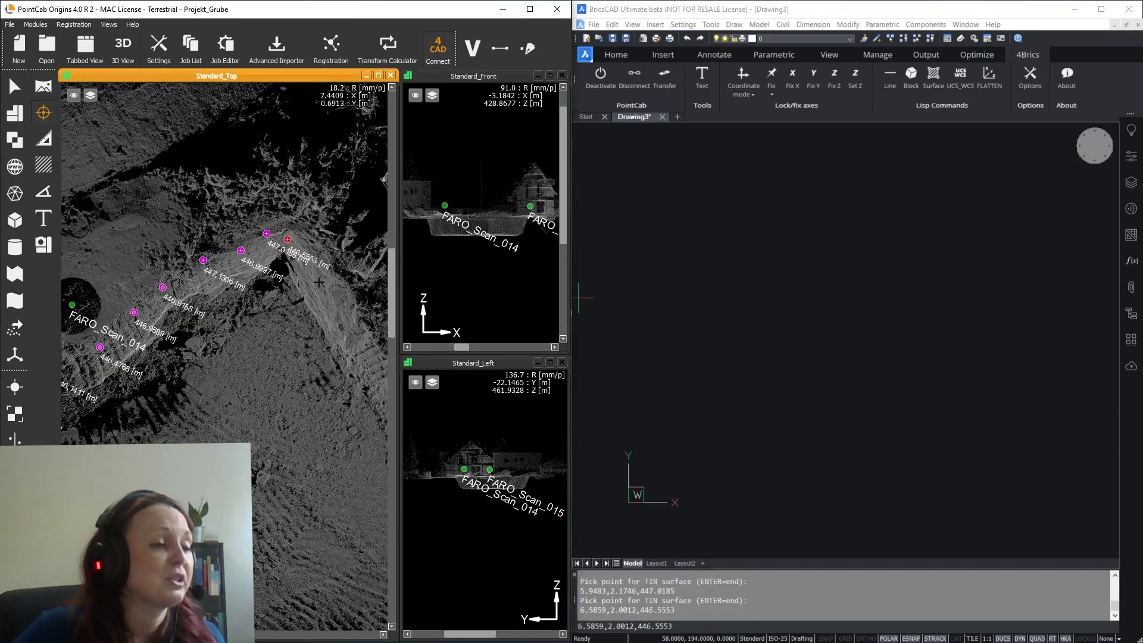
# Pick further TIN surface points in Standard_Top down the pit's right rim from its top corner
pyautogui.click(319, 282)
pyautogui.click(343, 309)
pyautogui.click(362, 345)
pyautogui.scroll(-3, 366, 351)
pyautogui.click(268, 374)
pyautogui.click(282, 389)
pyautogui.click(296, 422)
pyautogui.click(307, 444)
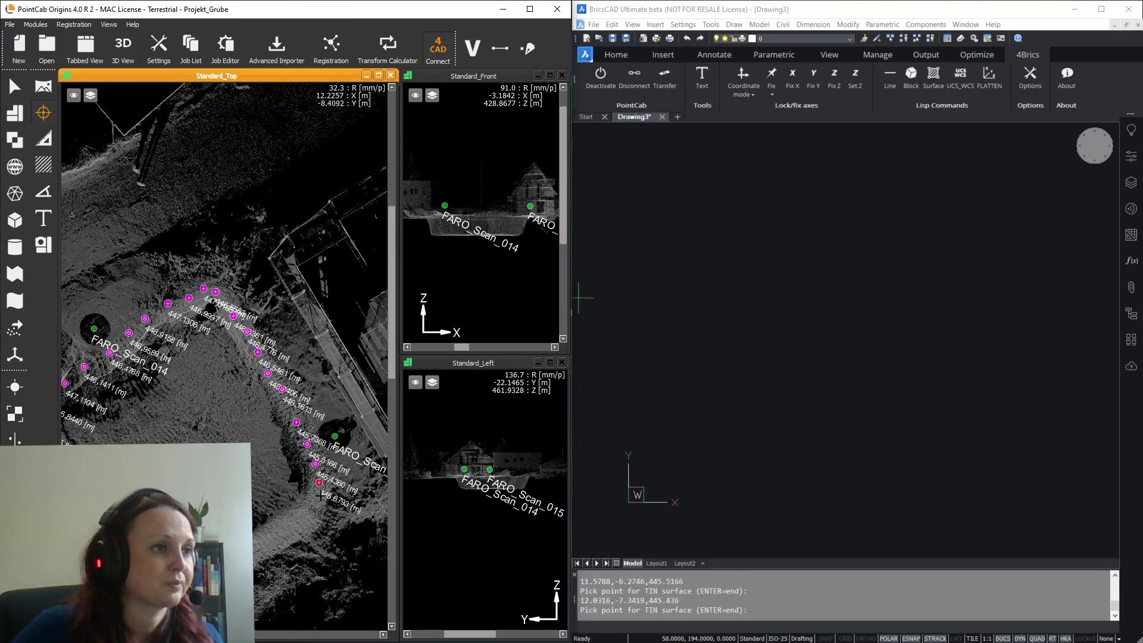
# Pick six TIN surface points around the pit's lower-right corner and along the lower rim
pyautogui.click(322, 503)
pyautogui.click(305, 518)
pyautogui.click(279, 535)
pyautogui.click(261, 547)
pyautogui.click(245, 557)
pyautogui.click(229, 567)
pyautogui.scroll(-3, 638, 449)
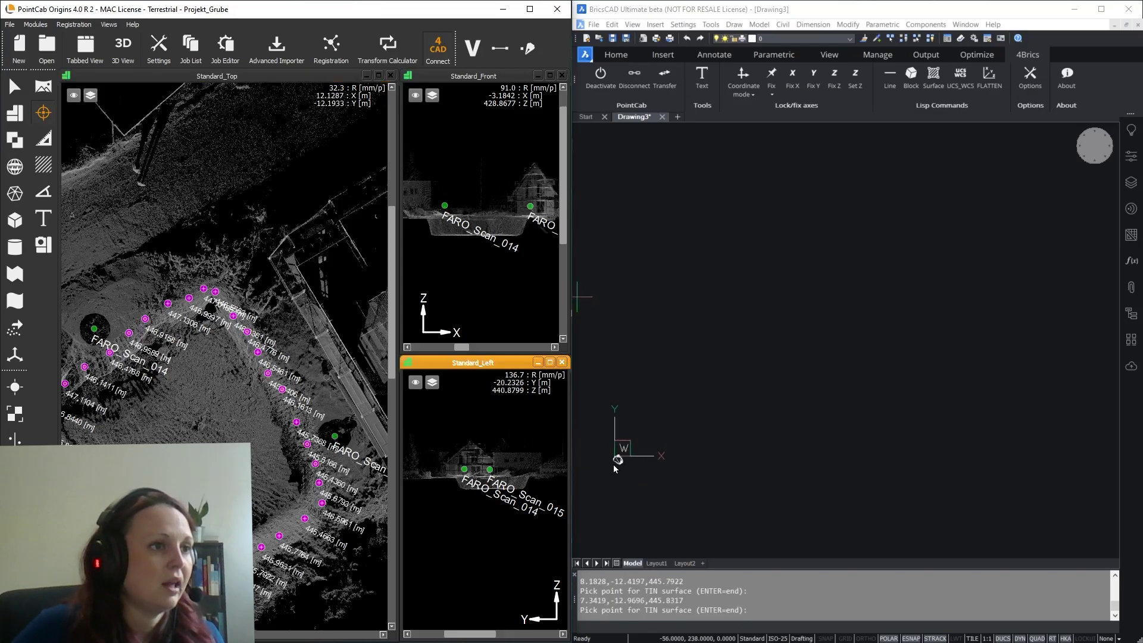
# Bring the surface into view in BricsCAD and pick four TIN surface points at the left end of the lower rim
pyautogui.scroll(5, 614, 465)
pyautogui.moveTo(641, 437); pyautogui.dragTo(746, 399, button='middle')
pyautogui.click(213, 575)
pyautogui.click(193, 586)
pyautogui.click(169, 591)
pyautogui.click(145, 584)
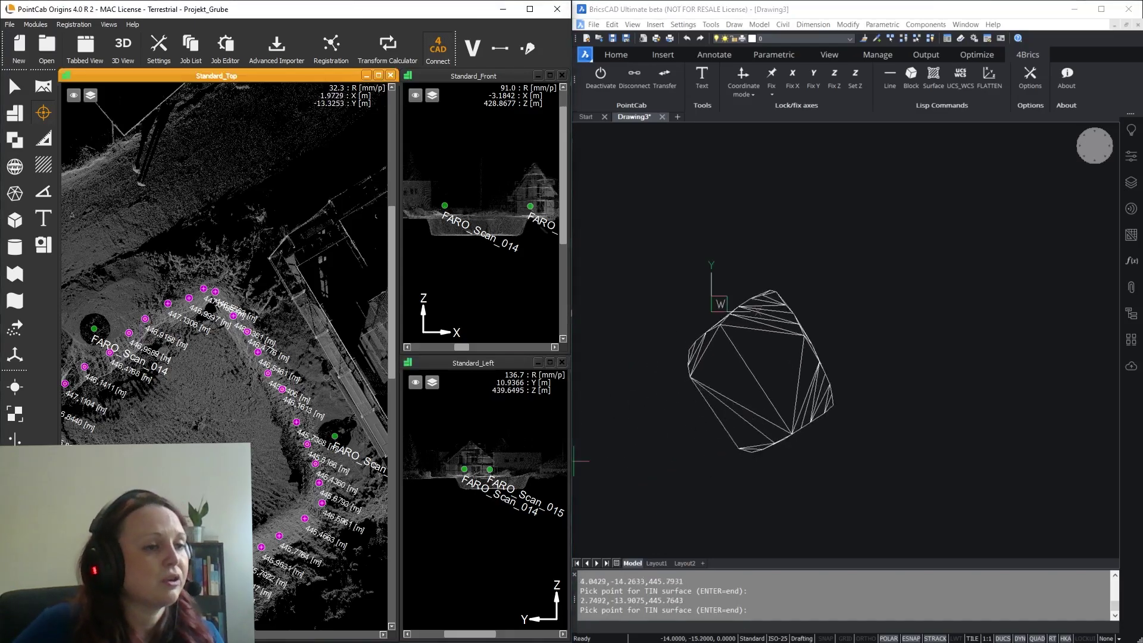
# Pick seven TIN surface points around the pit's lower-left corner and up the left rim to close the outline
pyautogui.click(118, 588)
pyautogui.click(104, 565)
pyautogui.click(106, 533)
pyautogui.click(86, 507)
pyautogui.moveTo(78, 496); pyautogui.dragTo(172, 511, button='middle')
pyautogui.click(170, 505)
pyautogui.click(157, 490)
pyautogui.click(151, 479)
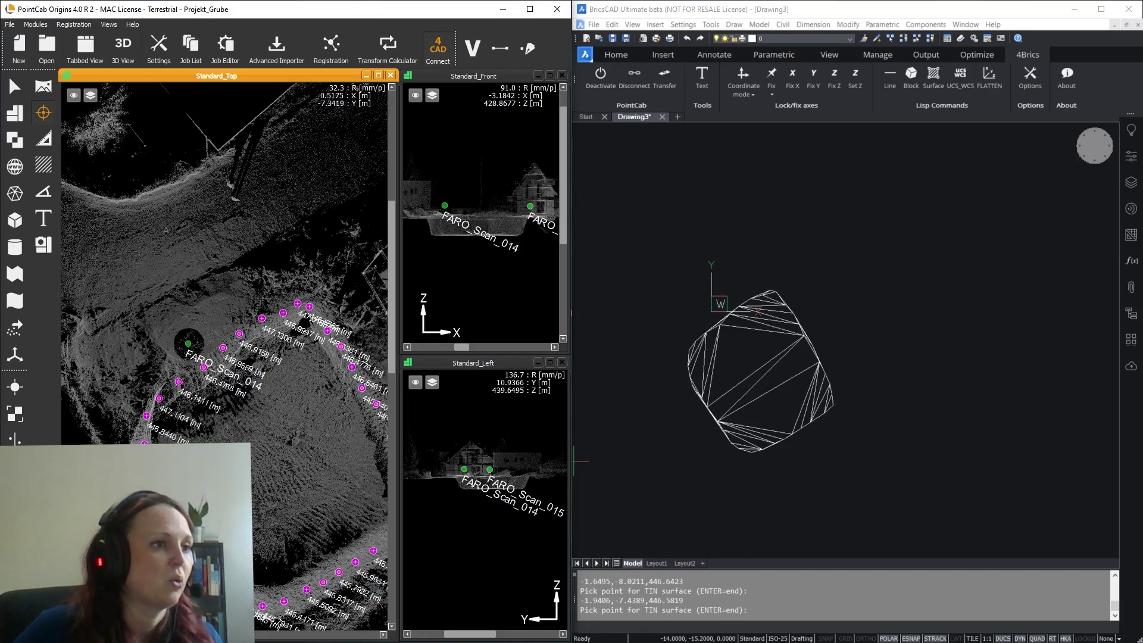
# Pick eight TIN surface points inside the pit along the foot of the left and lower slopes
pyautogui.moveTo(197, 478); pyautogui.dragTo(194, 448, button='middle')
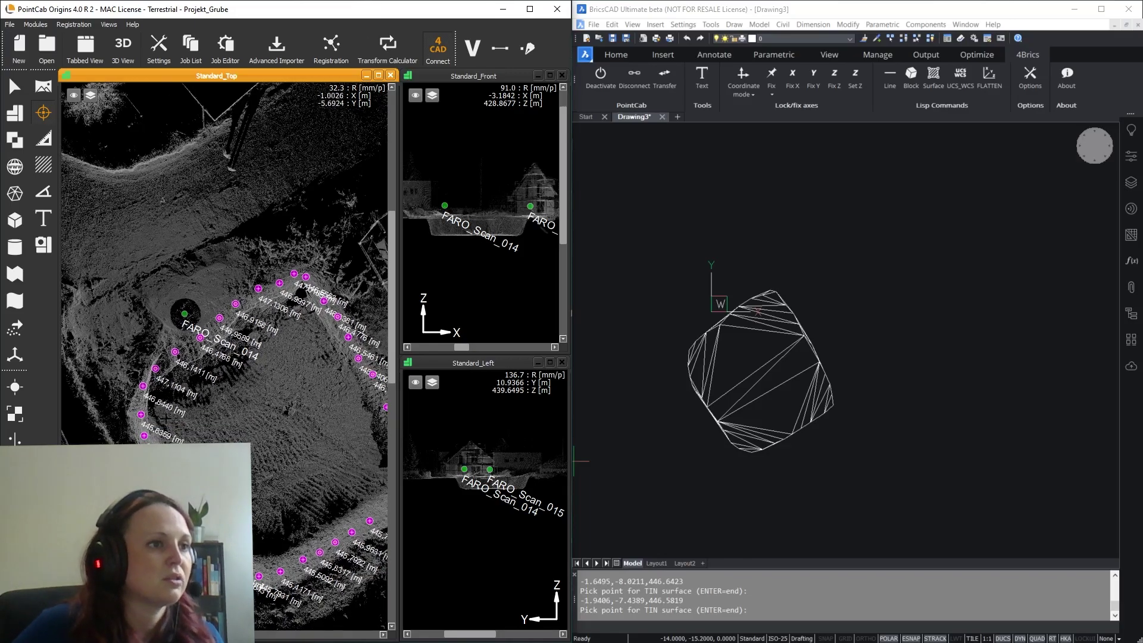
pyautogui.click(167, 416)
pyautogui.click(178, 431)
pyautogui.click(207, 477)
pyautogui.click(259, 519)
pyautogui.click(273, 514)
pyautogui.click(284, 501)
pyautogui.click(298, 500)
pyautogui.click(313, 495)
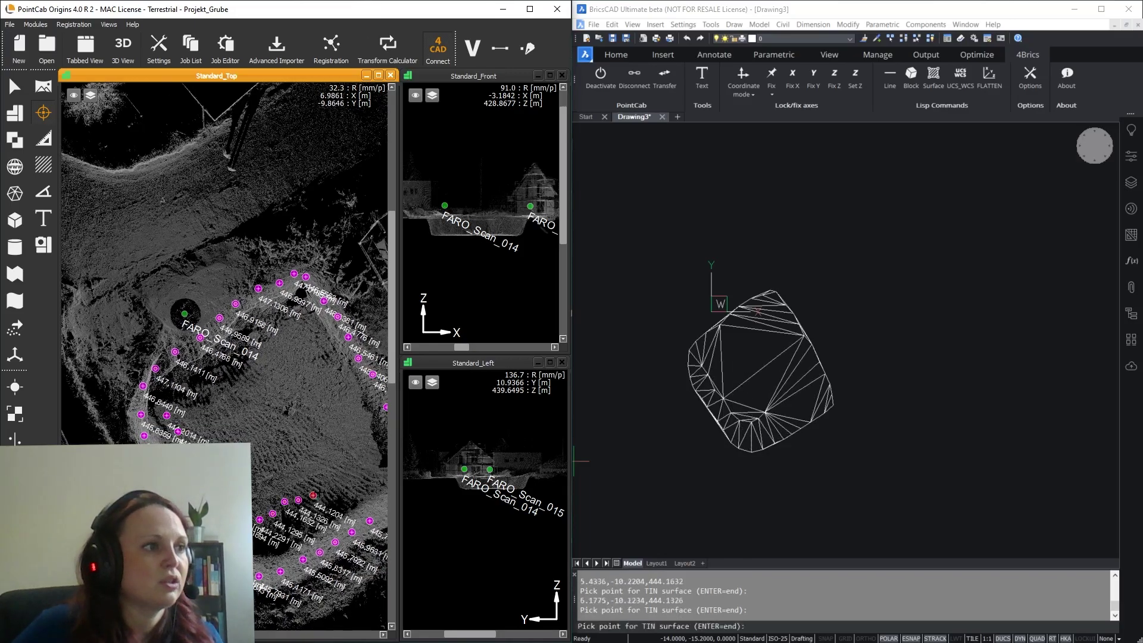
# Pick eight TIN surface points along the foot of the right slope and around the inner top corner
pyautogui.click(343, 483)
pyautogui.click(355, 475)
pyautogui.click(369, 443)
pyautogui.click(357, 416)
pyautogui.click(325, 365)
pyautogui.click(306, 322)
pyautogui.click(269, 340)
pyautogui.click(253, 358)
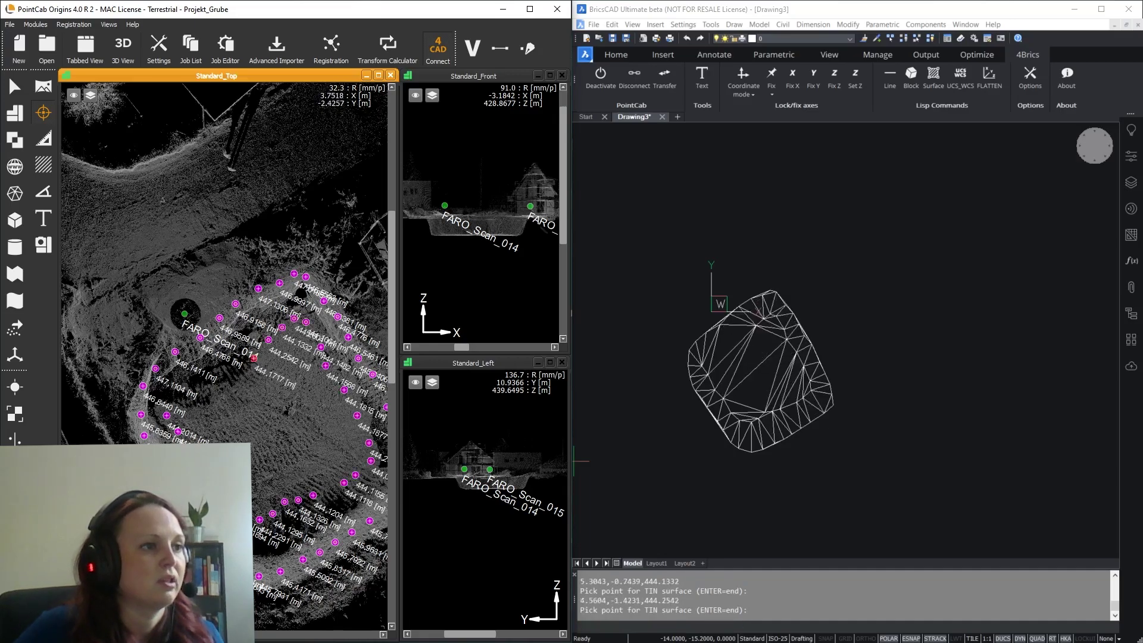
# Pick five TIN surface points along the foot of the upper-left slope back to the pit's left corner
pyautogui.click(240, 371)
pyautogui.click(226, 388)
pyautogui.click(210, 404)
pyautogui.click(193, 420)
pyautogui.click(182, 416)
# Pick TIN surface points across the middle of the pit floor and view the resulting surface in 3D
pyautogui.click(238, 461)
pyautogui.click(265, 482)
pyautogui.click(310, 470)
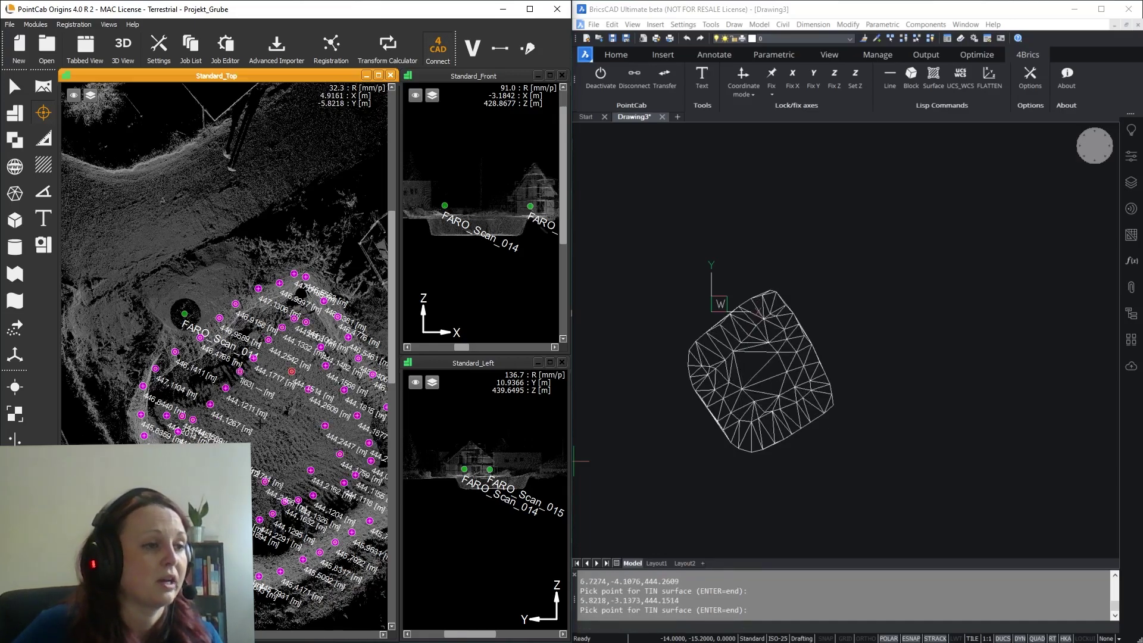
pyautogui.click(275, 420)
pyautogui.click(270, 456)
pyautogui.click(294, 423)
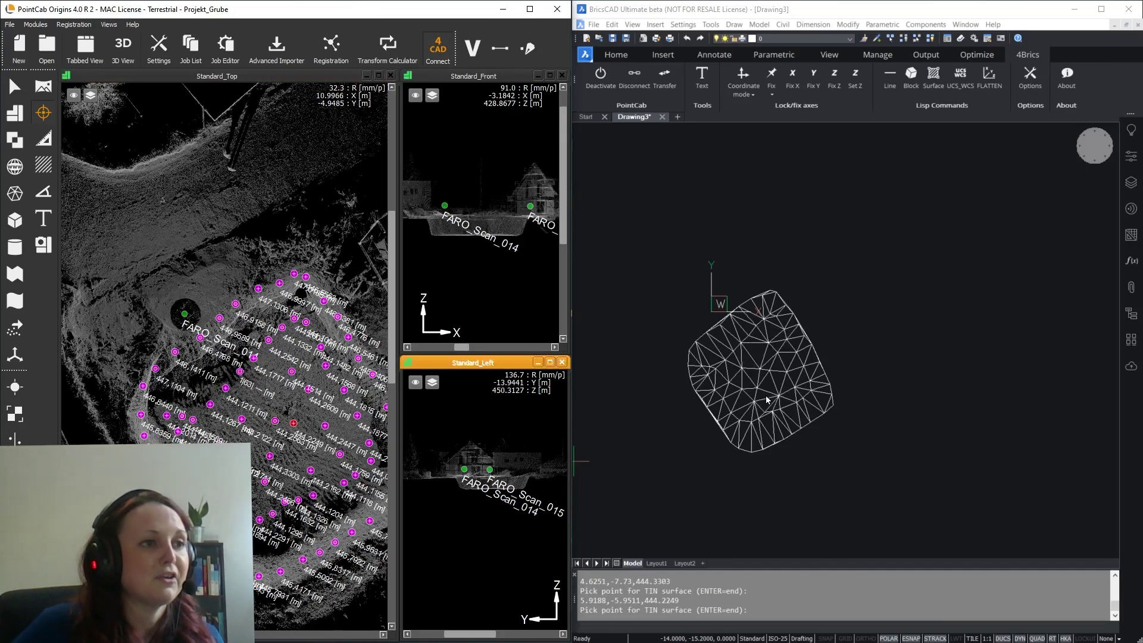
pyautogui.keyDown('shift'); pyautogui.moveTo(766, 400); pyautogui.dragTo(808, 432, button='middle'); pyautogui.keyUp('shift')
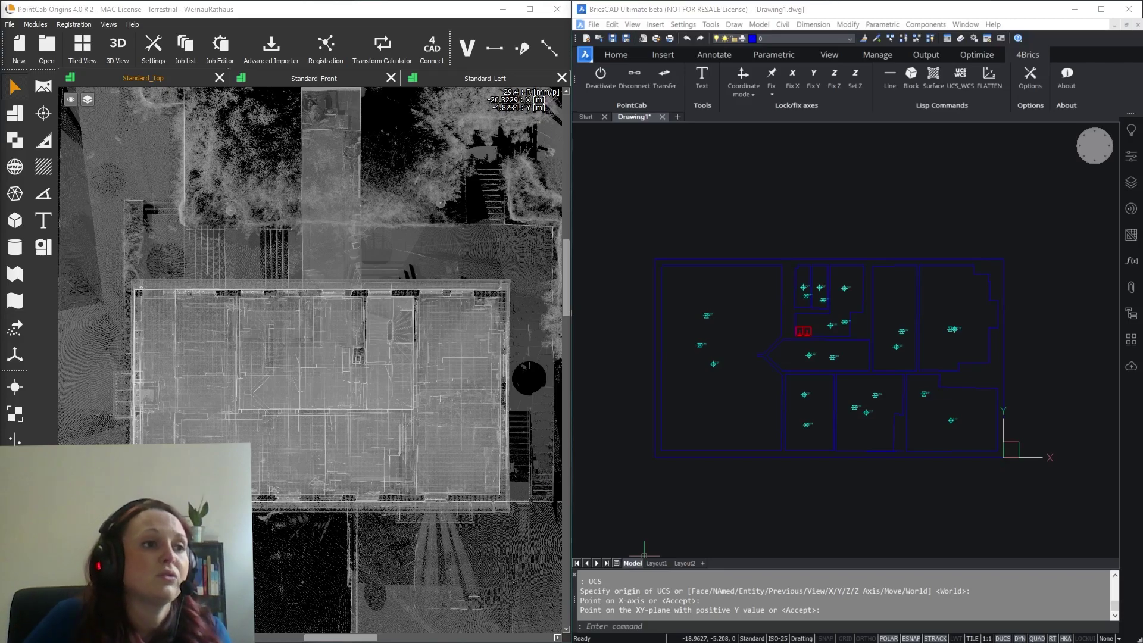
# Run UCS_WCS on the entire town hall floor plan in Drawing1 to transform it into the world coordinate system
pyautogui.click(960, 80)
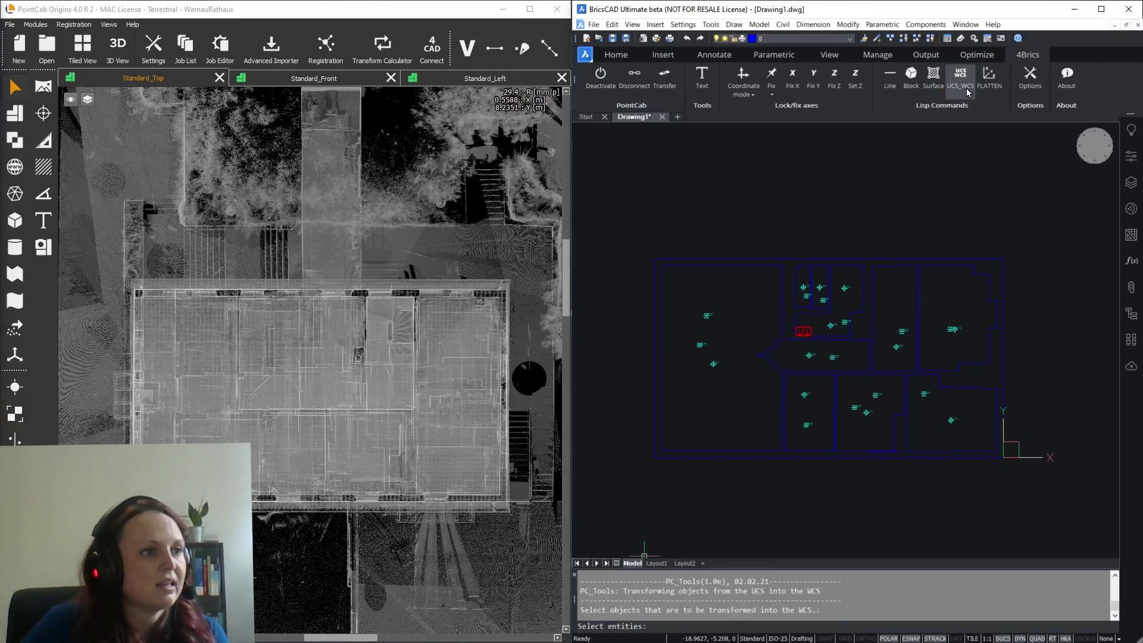
pyautogui.click(1070, 521)
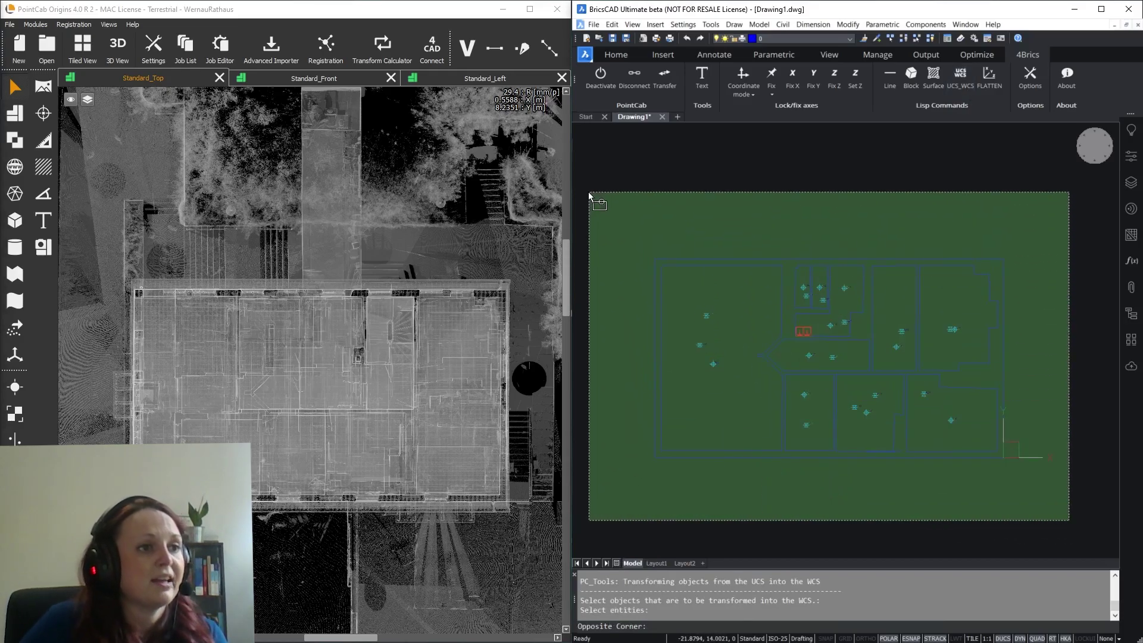
pyautogui.click(589, 194)
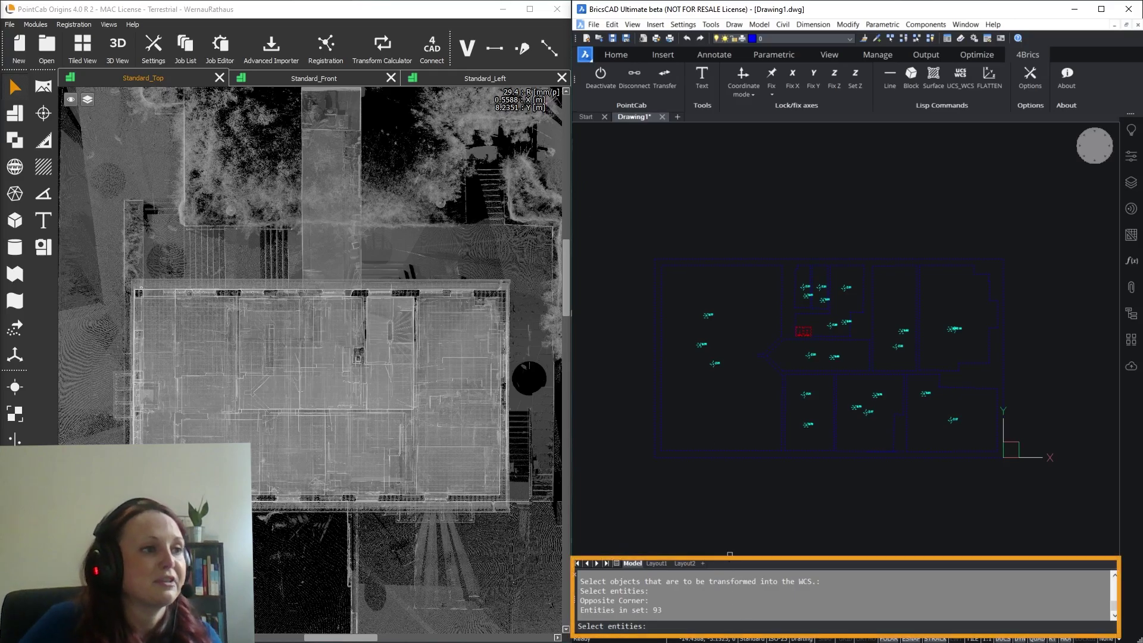
pyautogui.press('Return')
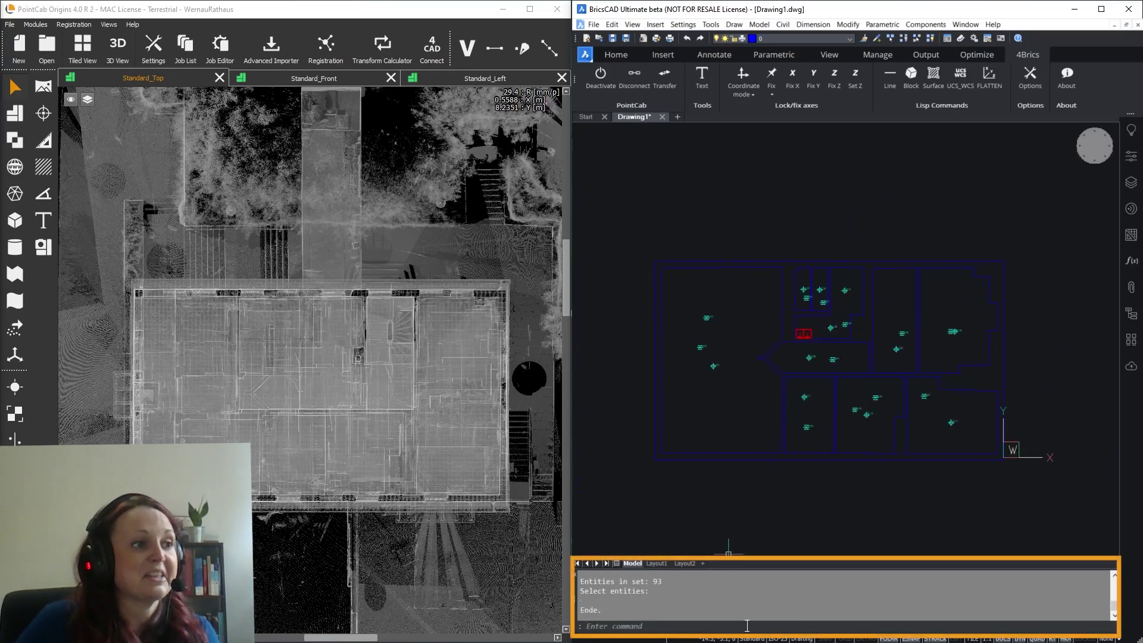
# Examine the heights of the floor plan lines and height blocks in the front view
pyautogui.scroll(4, 1019, 470)
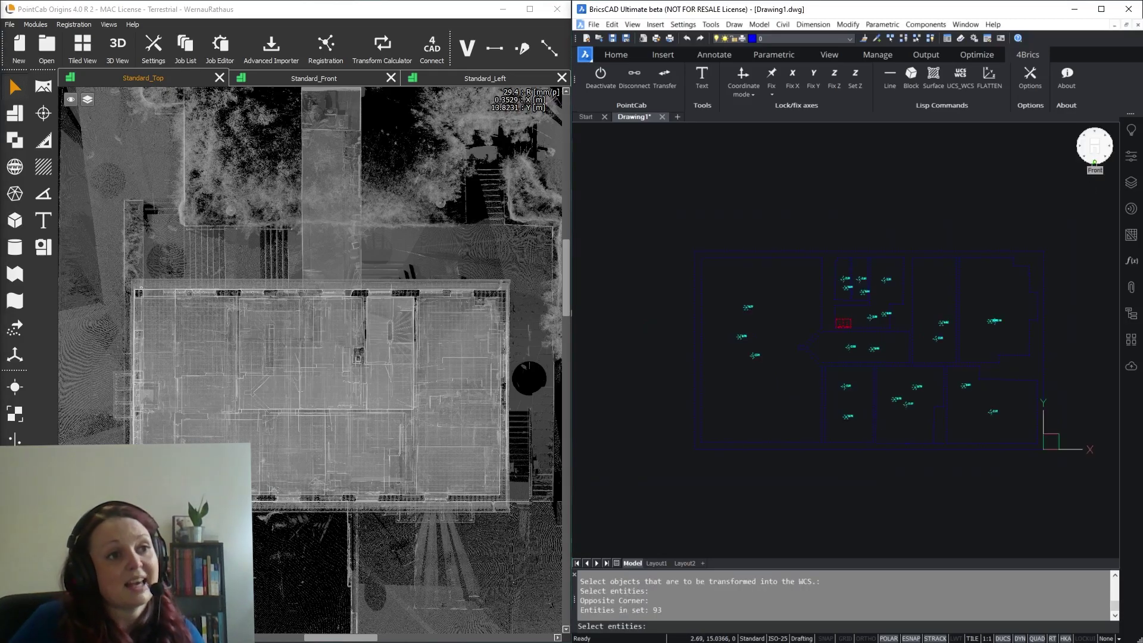
pyautogui.click(1094, 162)
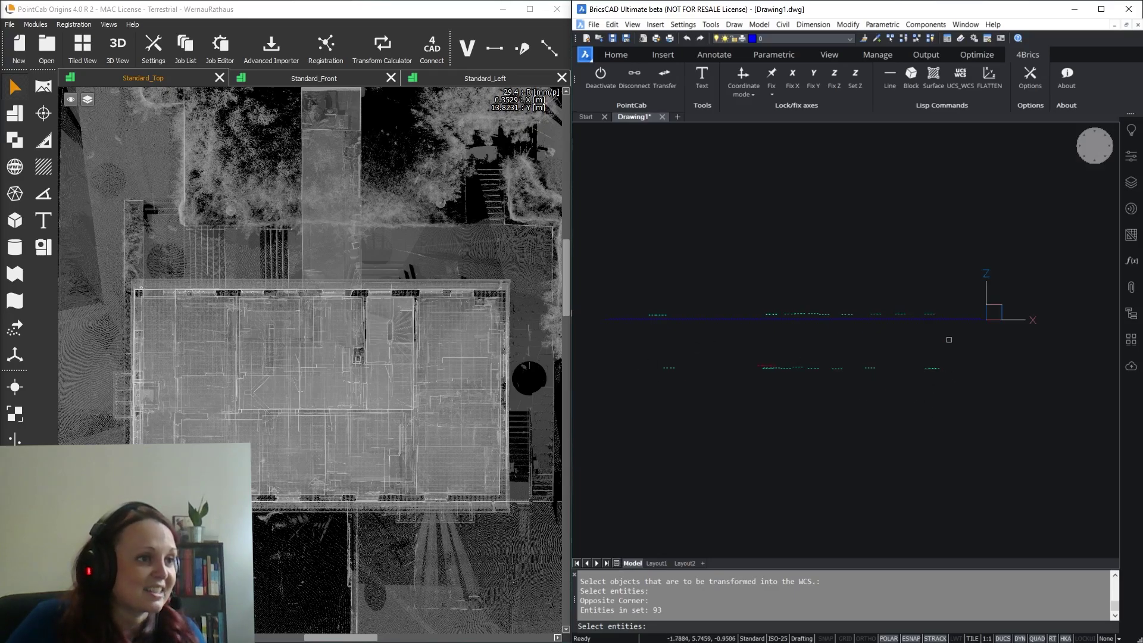
pyautogui.scroll(2, 810, 359)
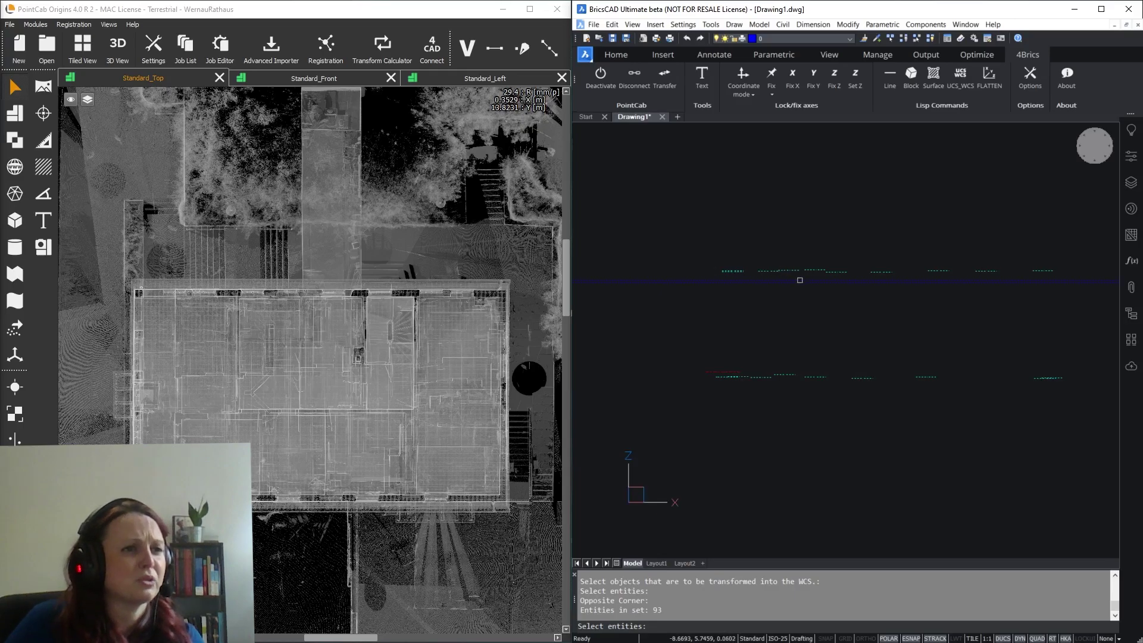
pyautogui.press('Return')
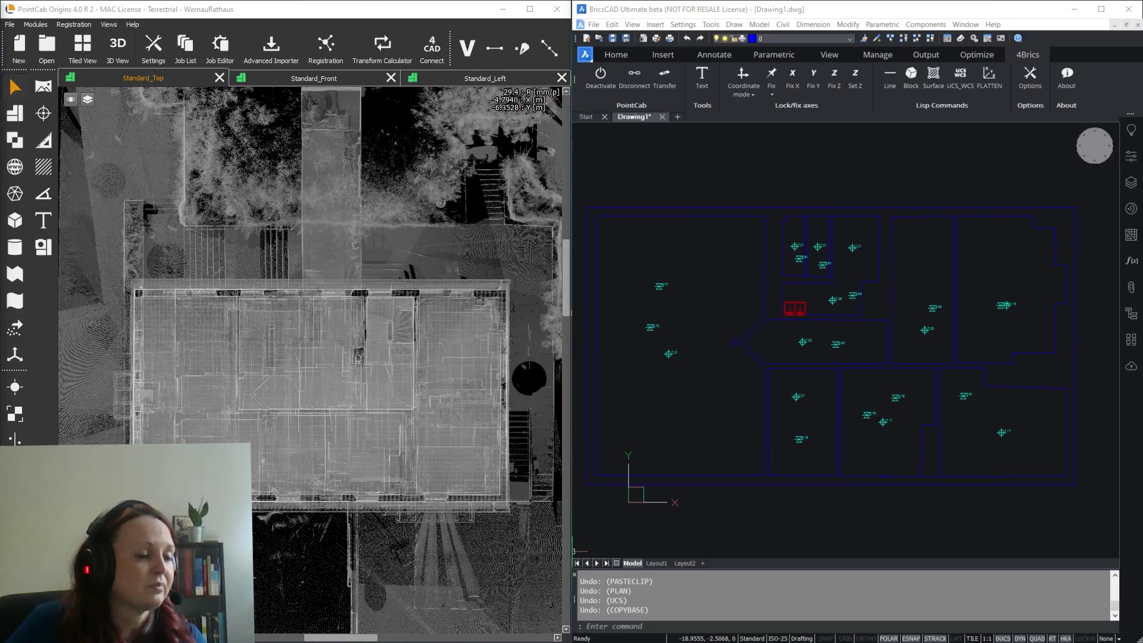
# Run FLATTEN on the entire floor plan with its height blocks and check the flattened objects in the front view
pyautogui.click(990, 84)
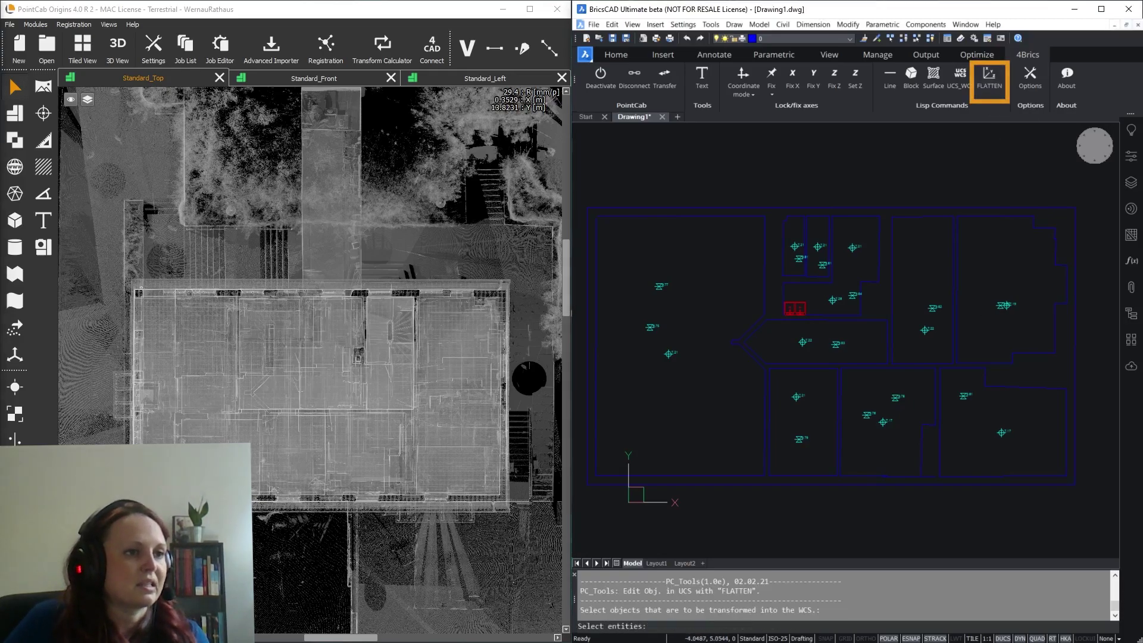
pyautogui.scroll(-2, 966, 360)
pyautogui.click(1067, 493)
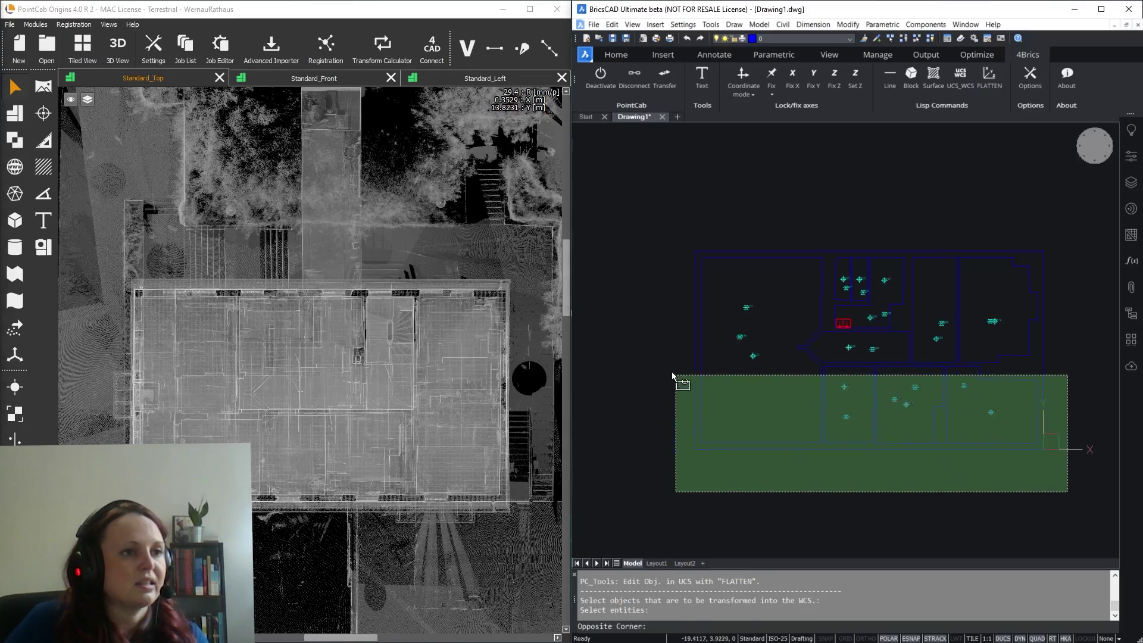
pyautogui.click(631, 217)
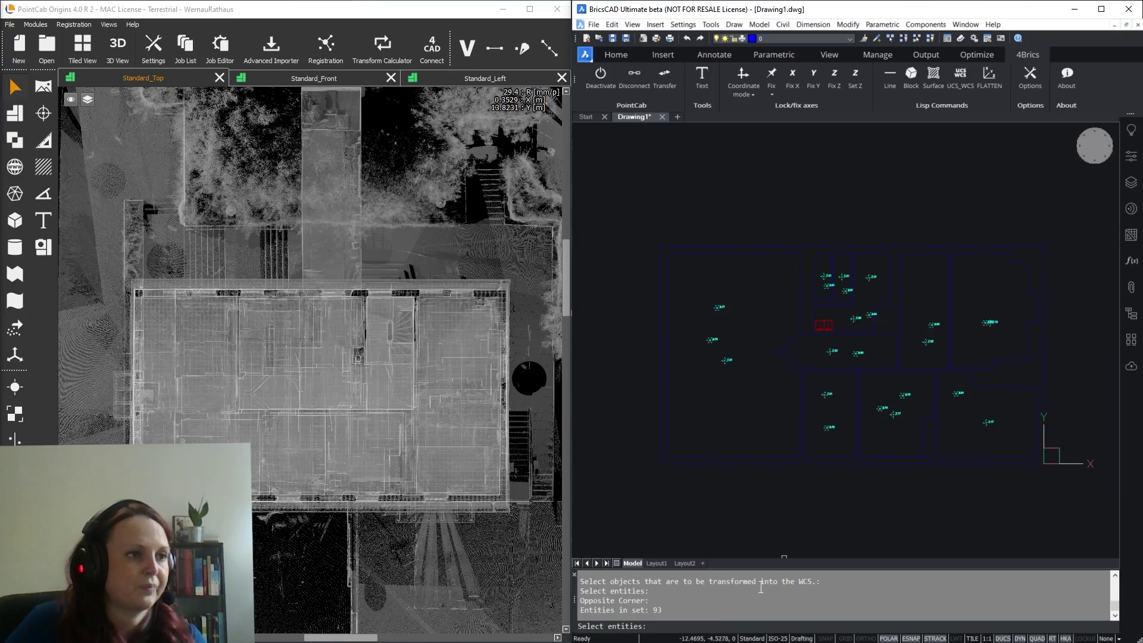
pyautogui.press('Return')
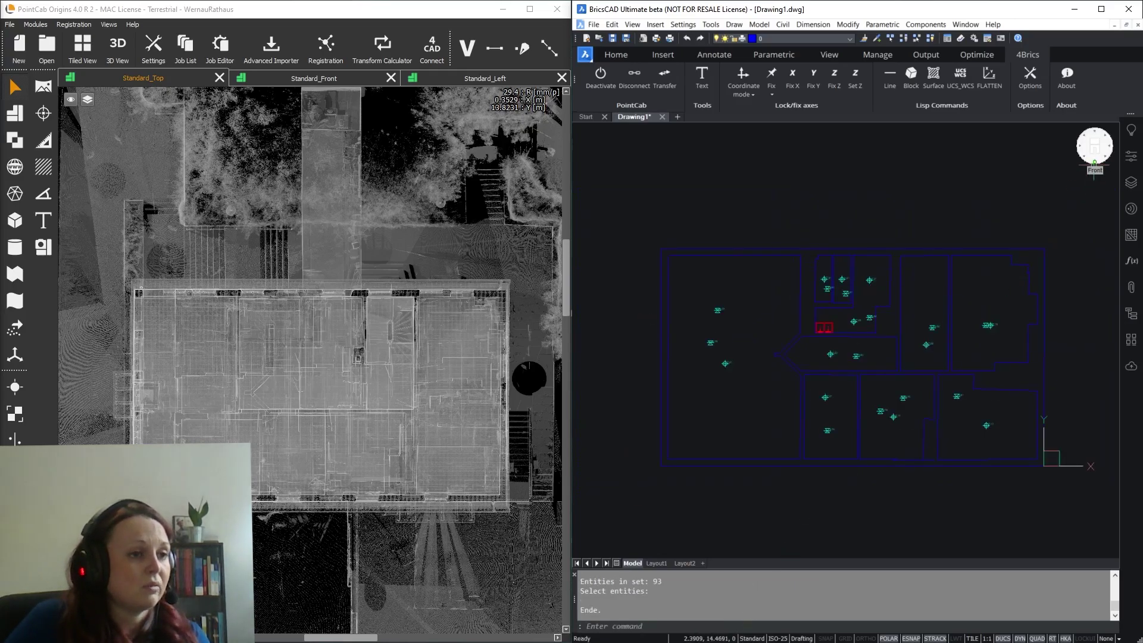
pyautogui.click(1094, 162)
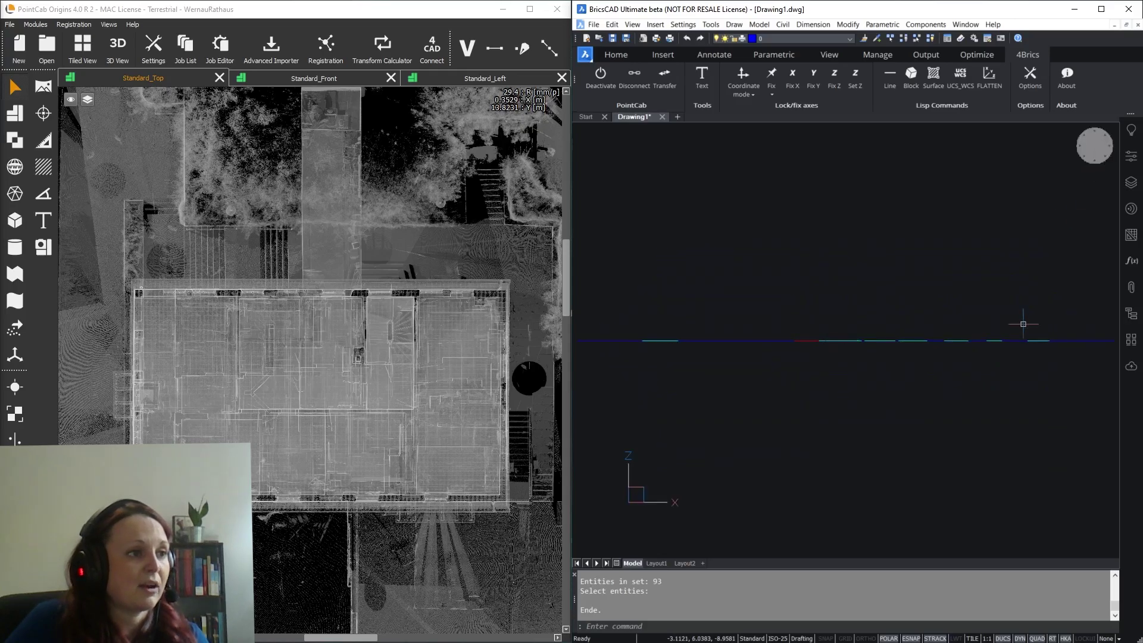
pyautogui.scroll(-2, 1006, 359)
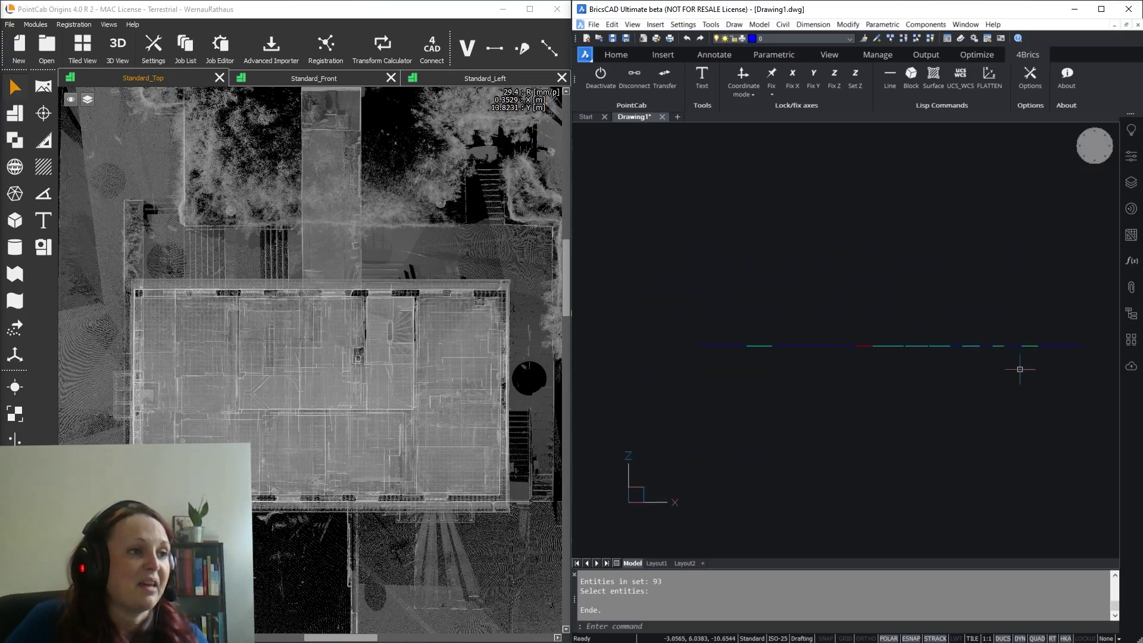